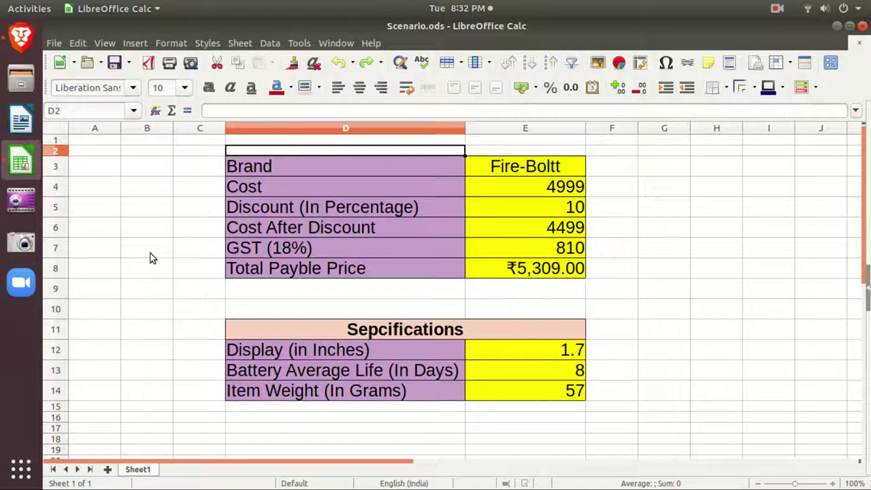
# Step: Insert a new row above the Cost row in the price table
pyautogui.click(330, 143)
pyautogui.click(329, 184)
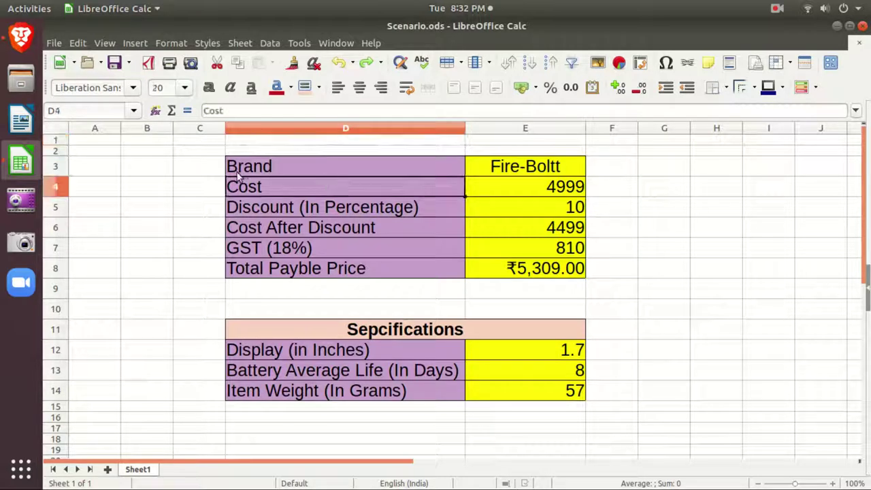
pyautogui.rightClick(57, 188)
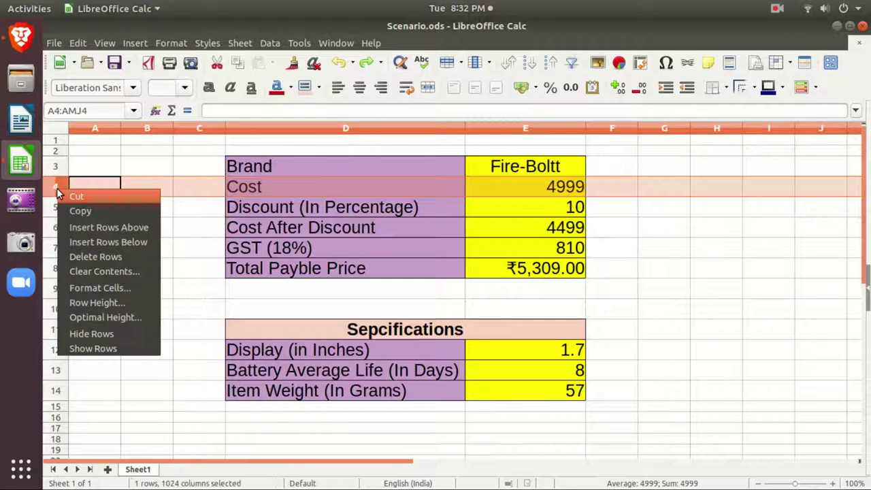
pyautogui.click(96, 229)
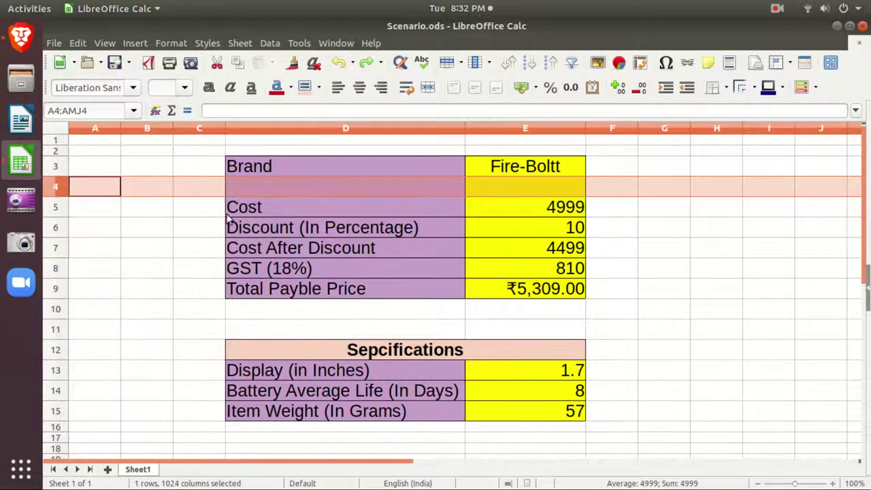
# Step: Fill the empty row 4 with the label "Item Name" in D4 and the value "Smart Watch" in E4
pyautogui.click(256, 182)
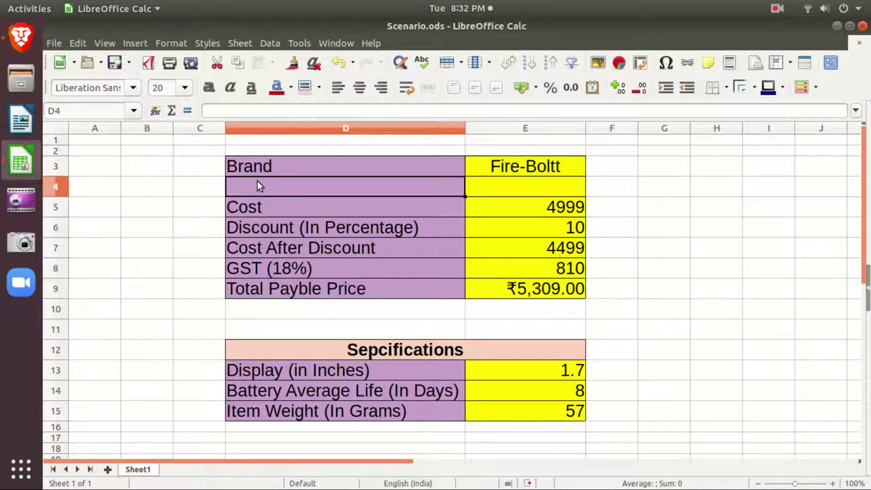
pyautogui.write('Item Name')
pyautogui.press('Tab')
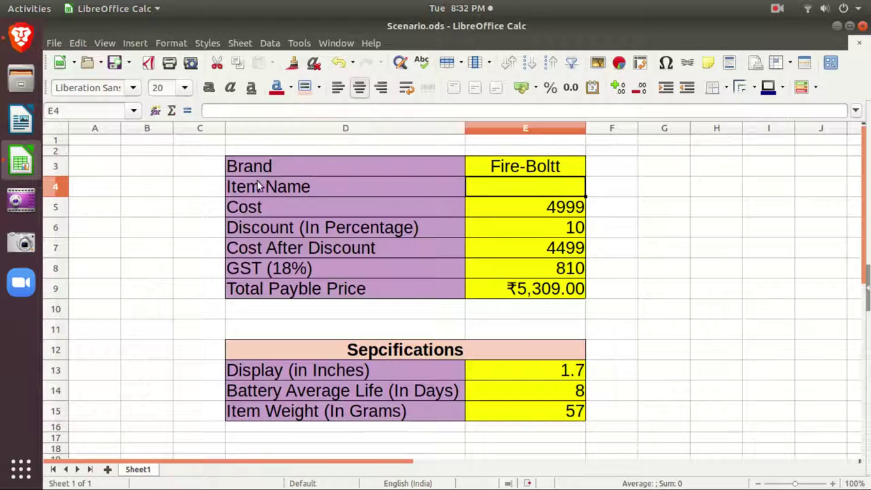
pyautogui.write('Smart Watch')
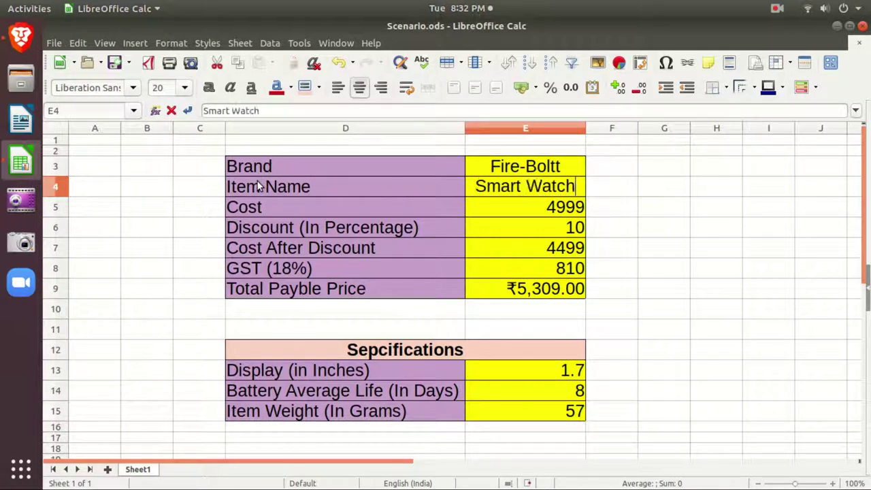
pyautogui.press('Return')
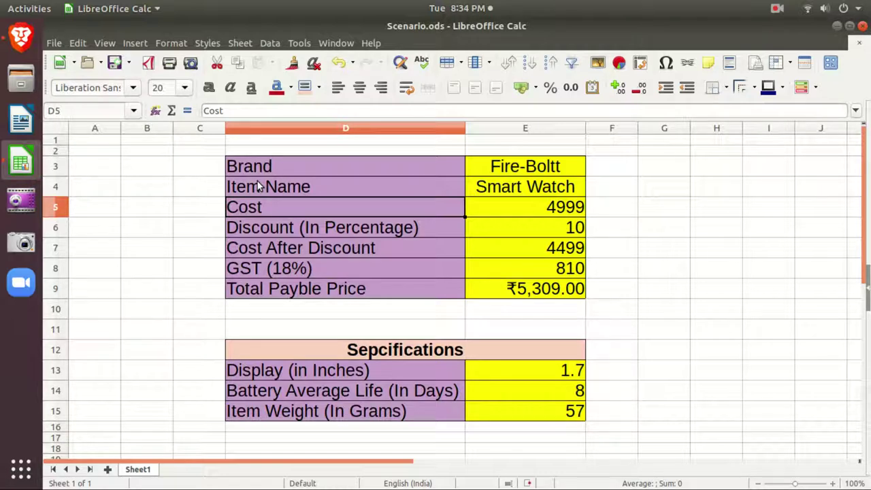
pyautogui.moveTo(271, 171); pyautogui.dragTo(543, 413)
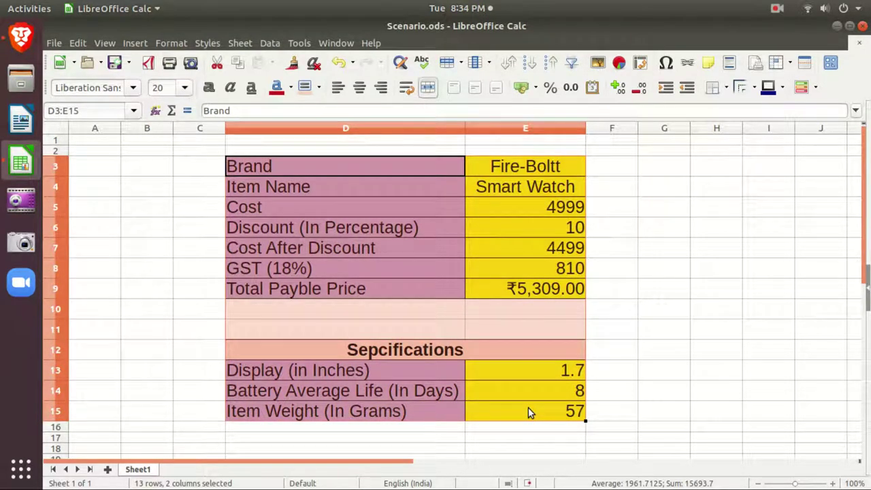
pyautogui.click(300, 44)
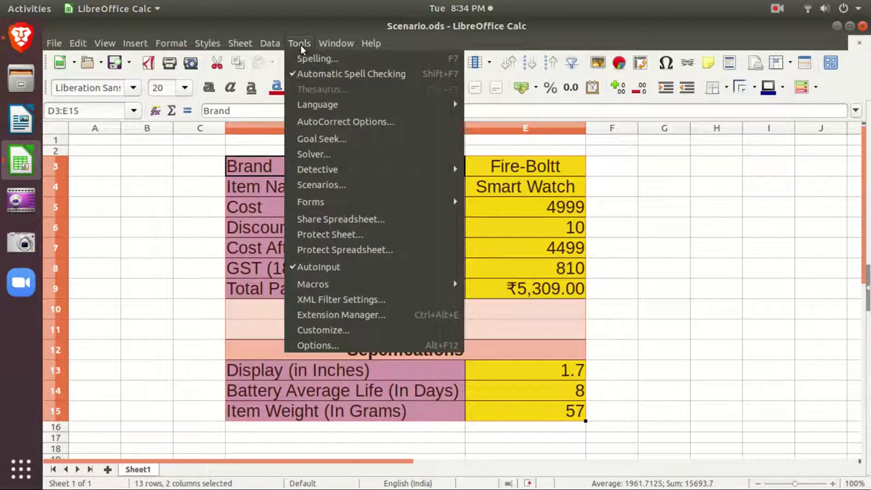
pyautogui.click(346, 190)
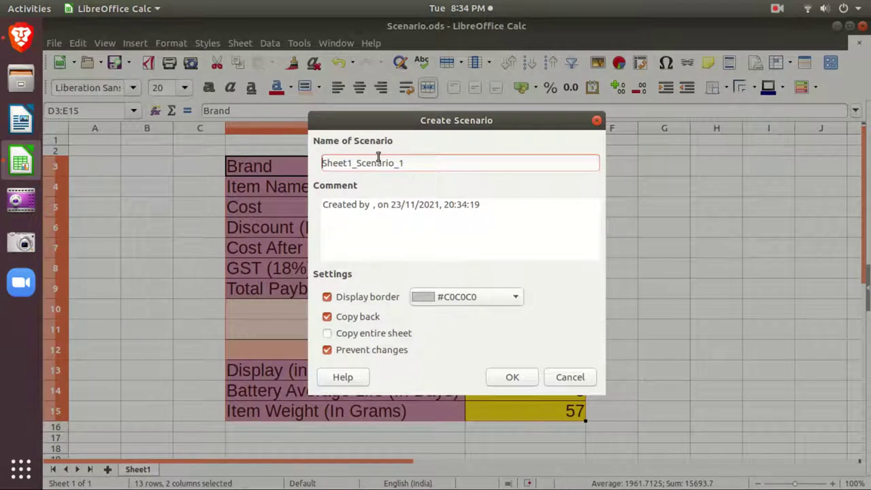
pyautogui.click(425, 167)
pyautogui.moveTo(426, 168); pyautogui.dragTo(304, 154)
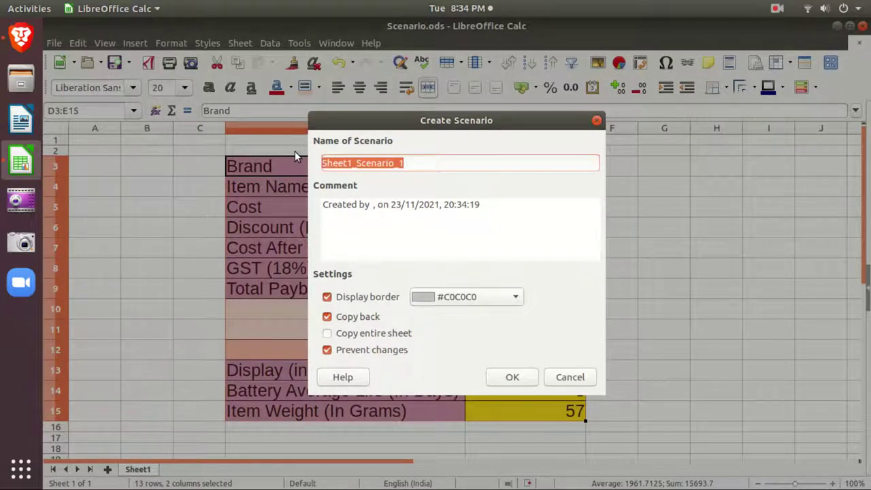
pyautogui.moveTo(482, 127); pyautogui.dragTo(609, 158)
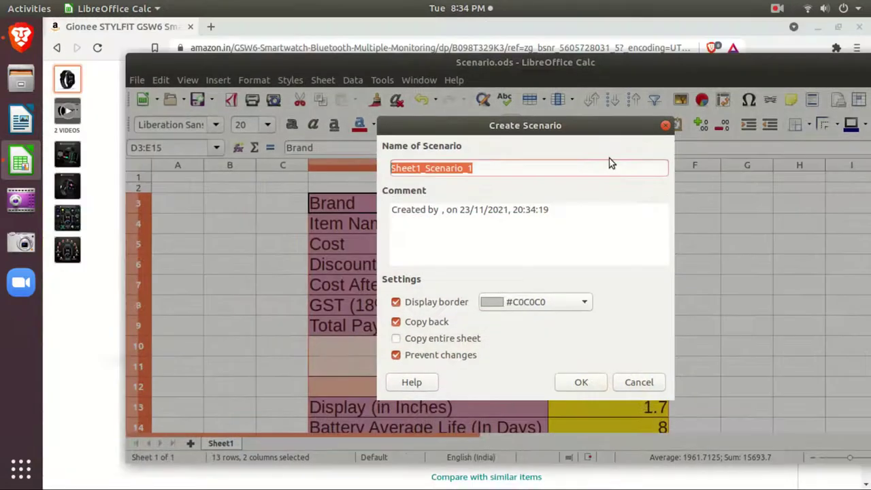
pyautogui.doubleClick(815, 68)
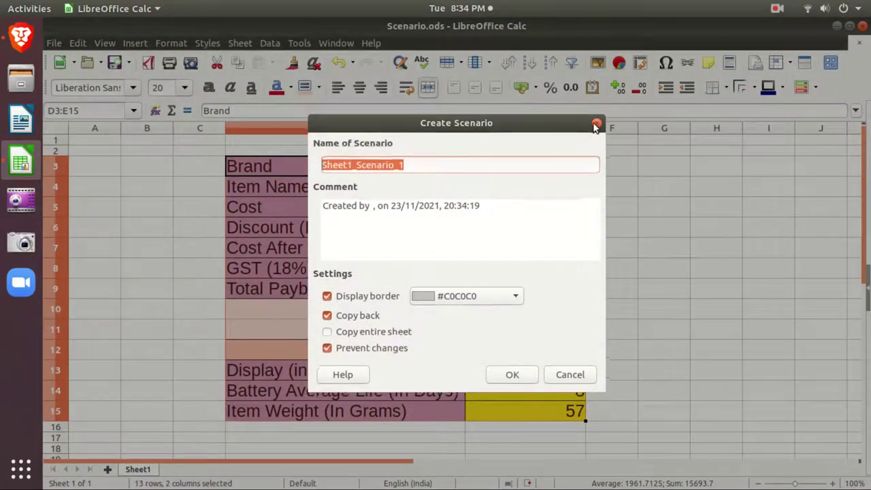
pyautogui.click(597, 120)
# Step: Copy the brand name from E3 and start a scenario for the range D3:E15, naming it Fire-Boltt
pyautogui.click(533, 165)
pyautogui.hotkey('ctrl', 'c')
pyautogui.click(301, 43)
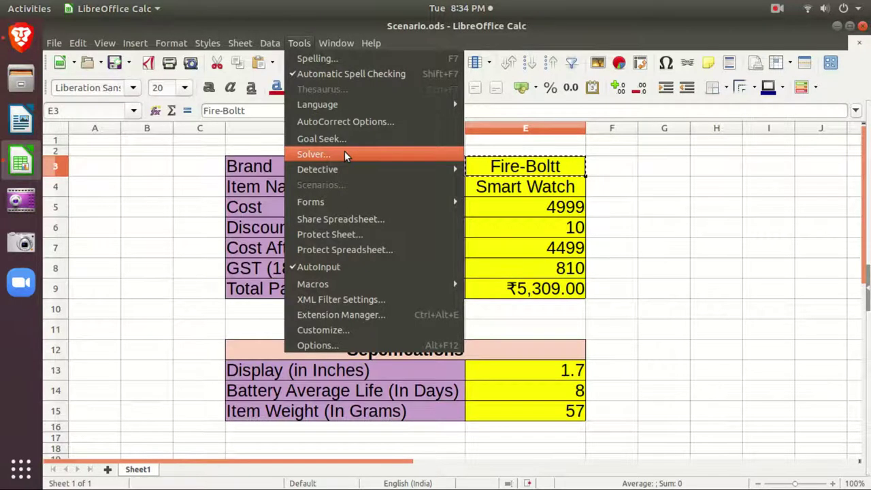
pyautogui.click(609, 233)
pyautogui.moveTo(268, 170); pyautogui.dragTo(527, 412)
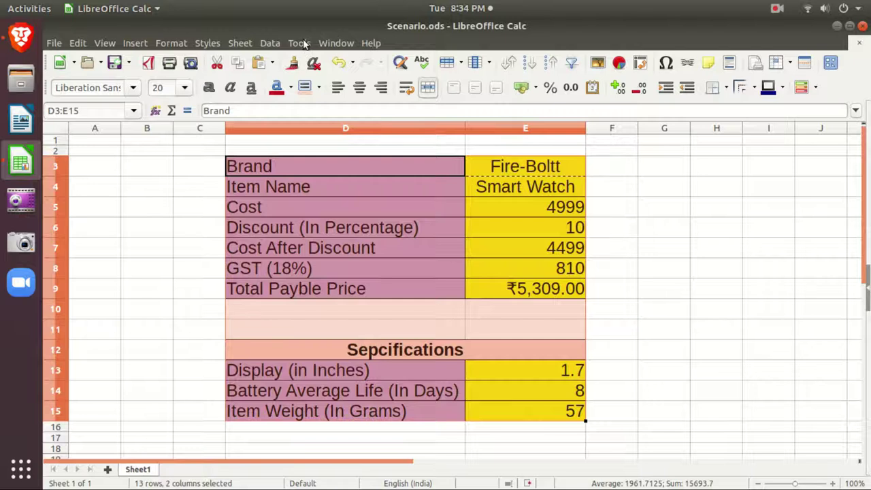
pyautogui.click(301, 43)
pyautogui.click(332, 183)
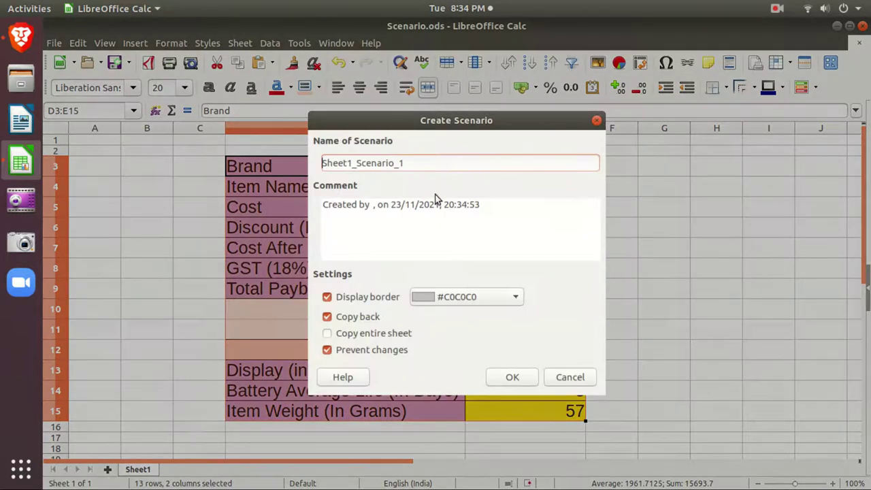
pyautogui.write('Fire-Boltt')
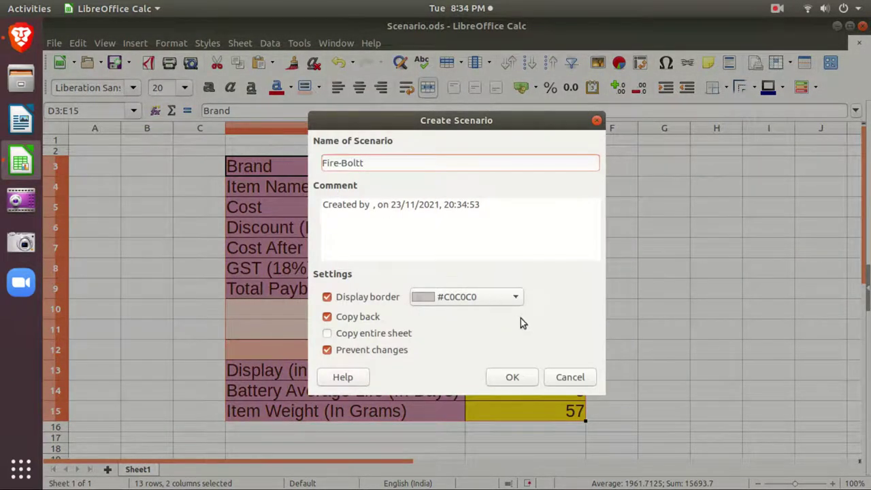
# Step: Create the scenario with a Light Orange 2 border and with Copy back and Prevent changes turned off
pyautogui.click(515, 297)
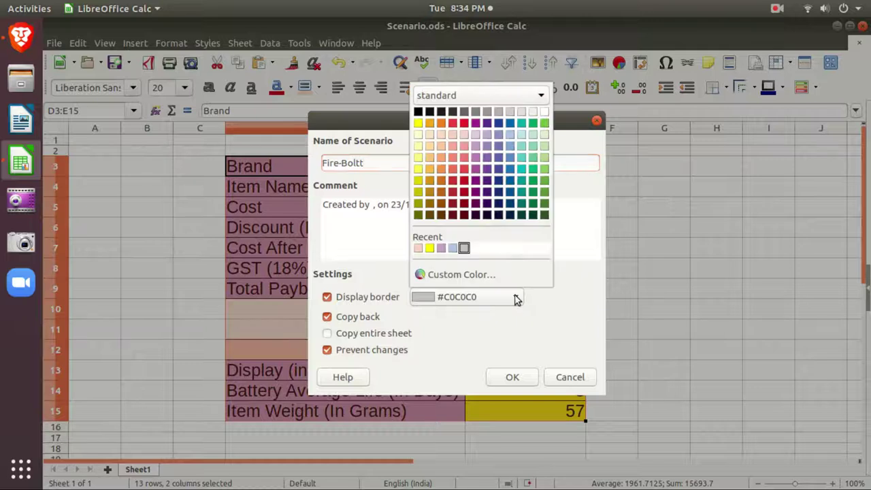
pyautogui.click(442, 157)
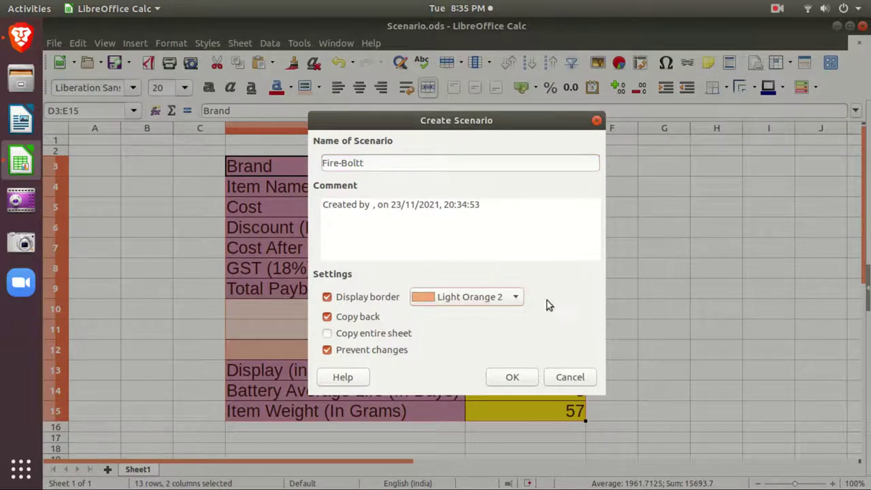
pyautogui.click(328, 316)
pyautogui.click(326, 351)
pyautogui.moveTo(486, 206); pyautogui.dragTo(247, 179)
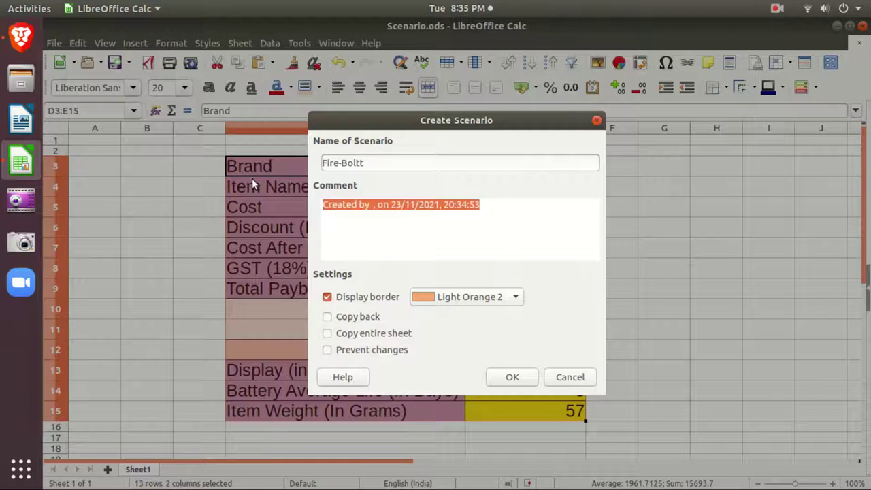
pyautogui.click(512, 378)
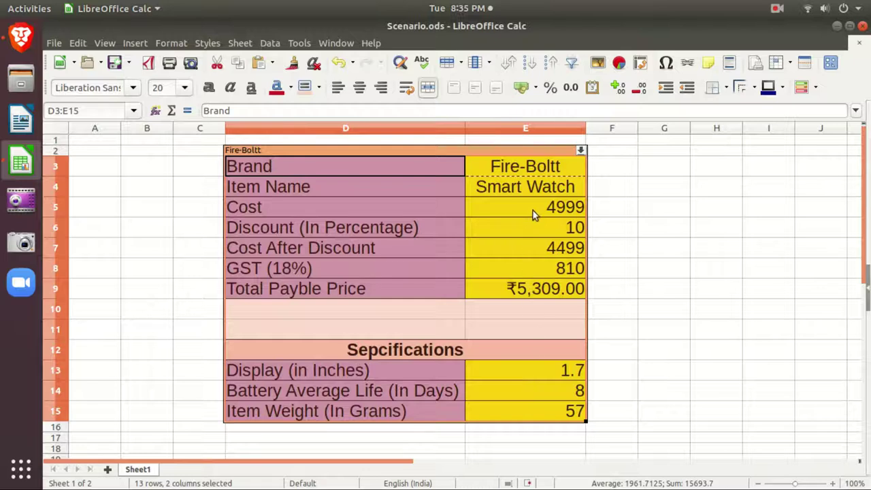
# Step: Change the brand to RealMe, the cost to 4599 and the discount percentage to 23
pyautogui.click(527, 174)
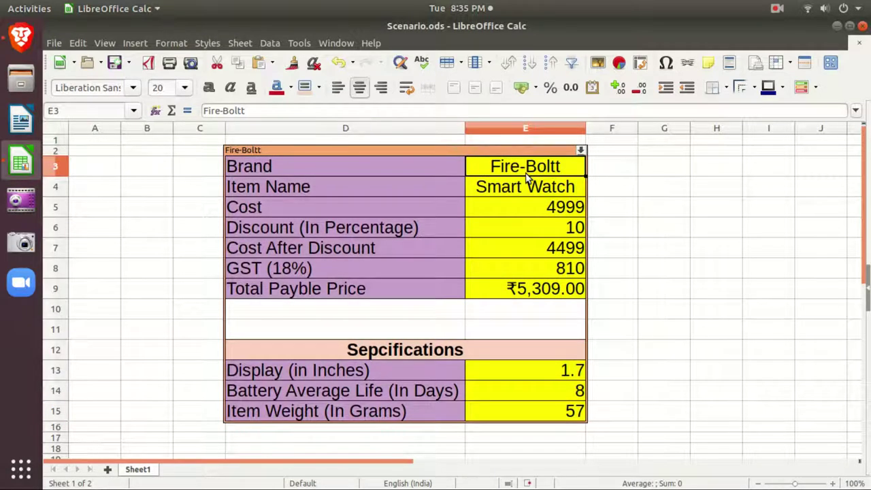
pyautogui.write('RealMe')
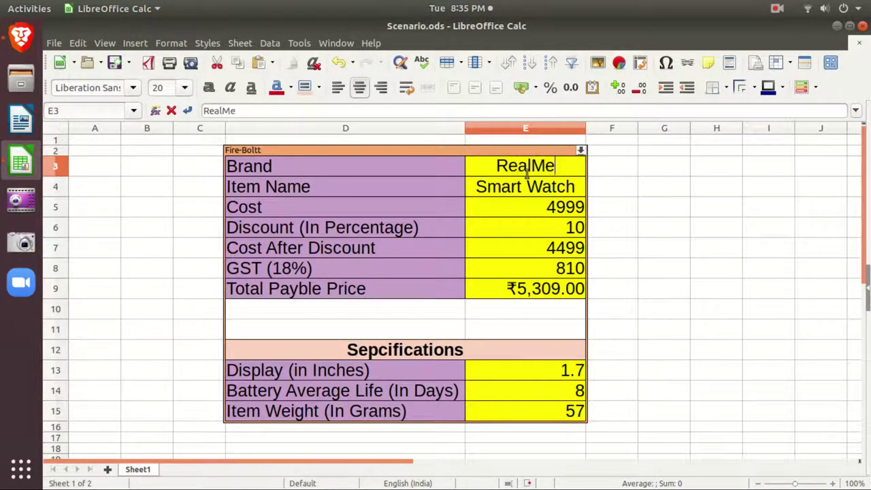
pyautogui.press('Return')
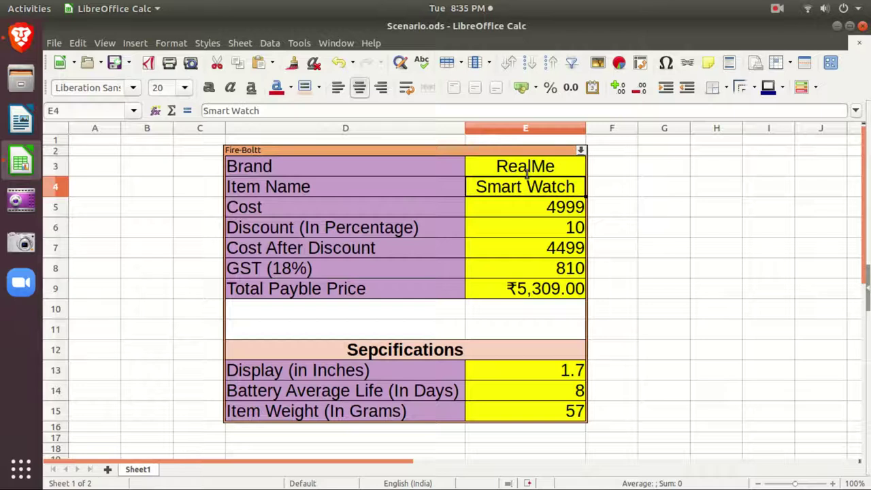
pyautogui.press('Return')
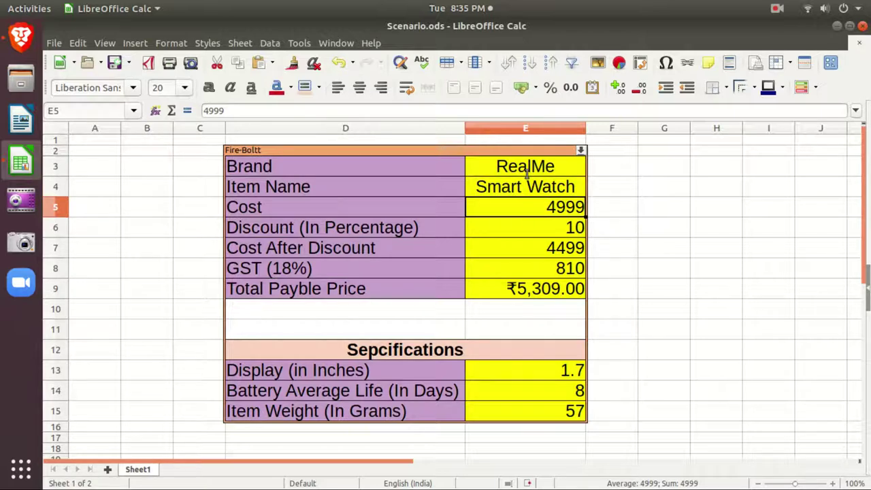
pyautogui.write('4599')
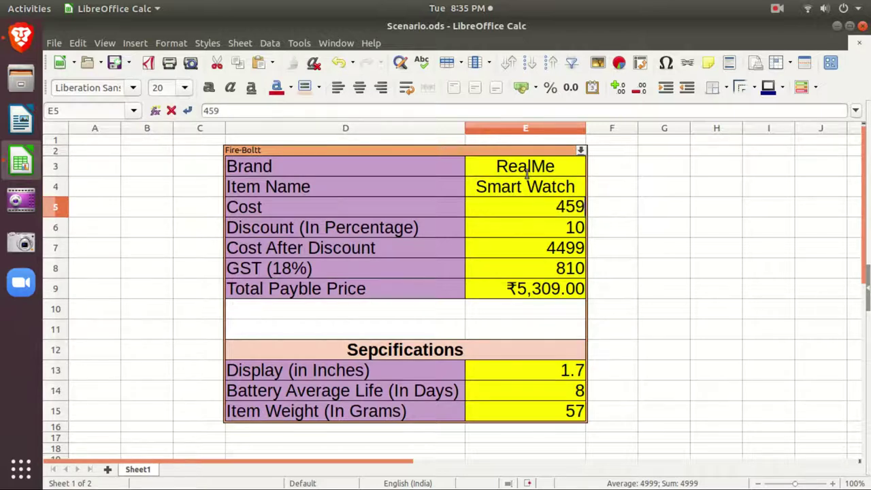
pyautogui.press('Return')
pyautogui.write('23')
pyautogui.press('Return')
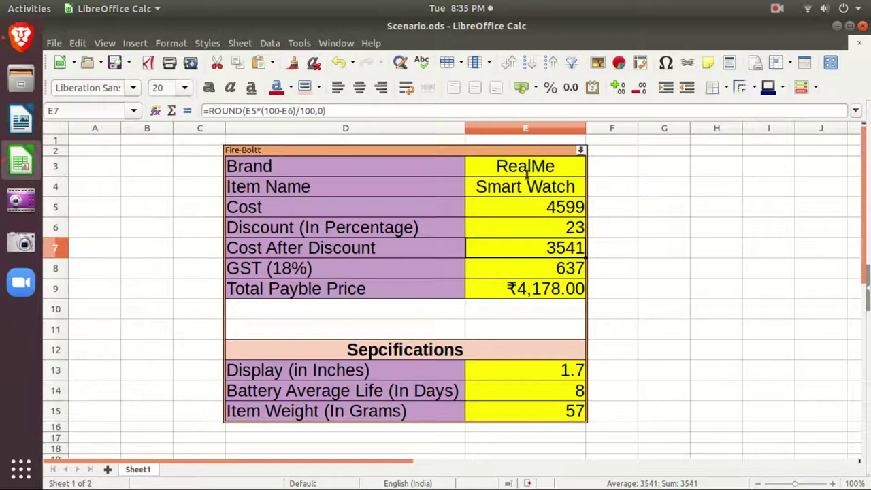
# Step: Set the specifications to a display of 1.75 inches, battery life of 6 days and item weight of 55 grams
pyautogui.press('Down')
pyautogui.press('Down')
pyautogui.press('Down')
pyautogui.press('Down')
pyautogui.press('Down')
pyautogui.press('Down')
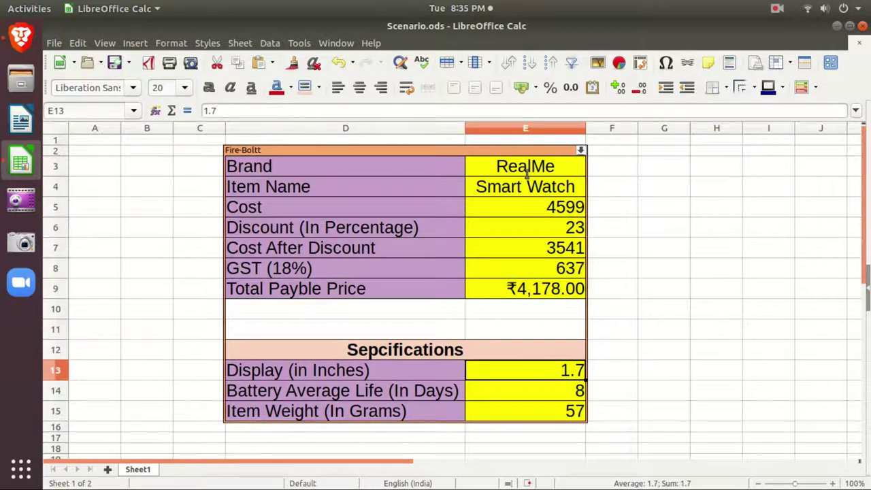
pyautogui.write('1')
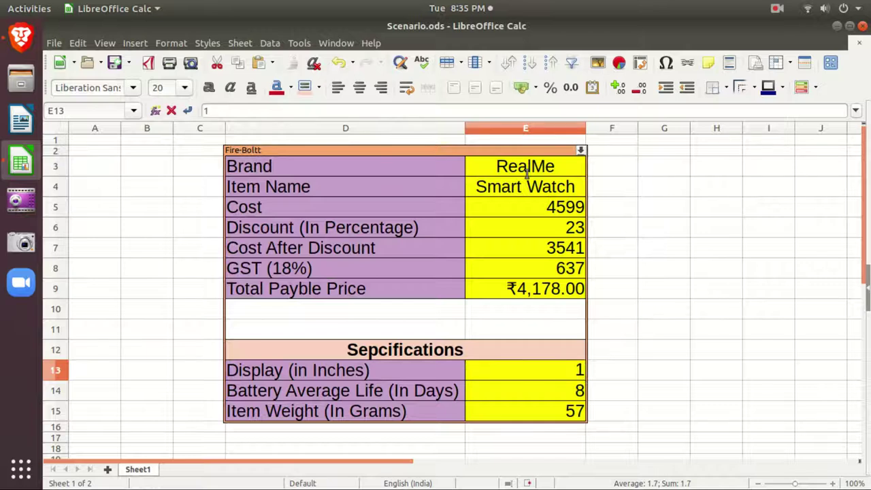
pyautogui.write('.75')
pyautogui.press('Return')
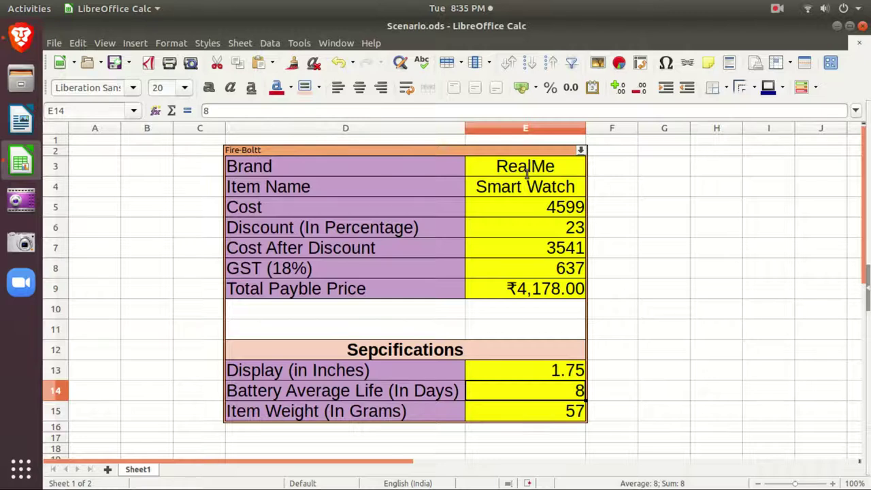
pyautogui.write('6')
pyautogui.press('Return')
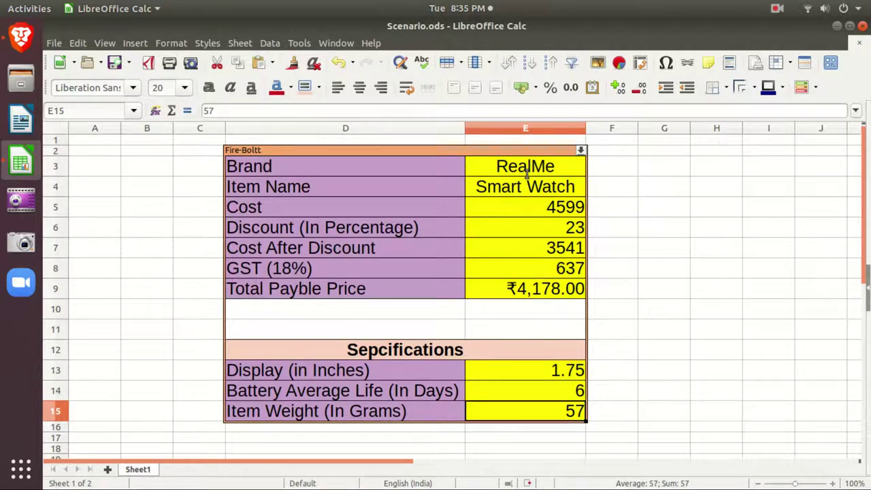
pyautogui.write('55')
pyautogui.press('Return')
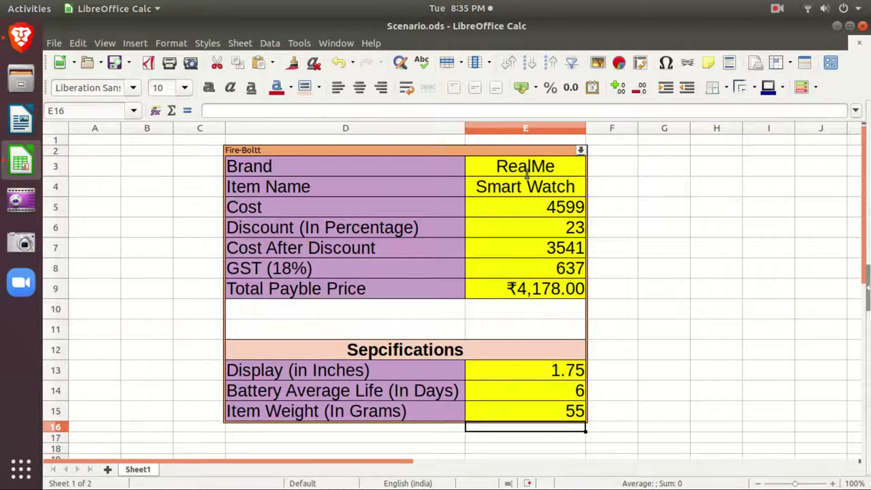
# Step: Create a scenario named RealMe for the range D3:E15, keeping the default border and settings
pyautogui.moveTo(395, 162); pyautogui.dragTo(577, 426)
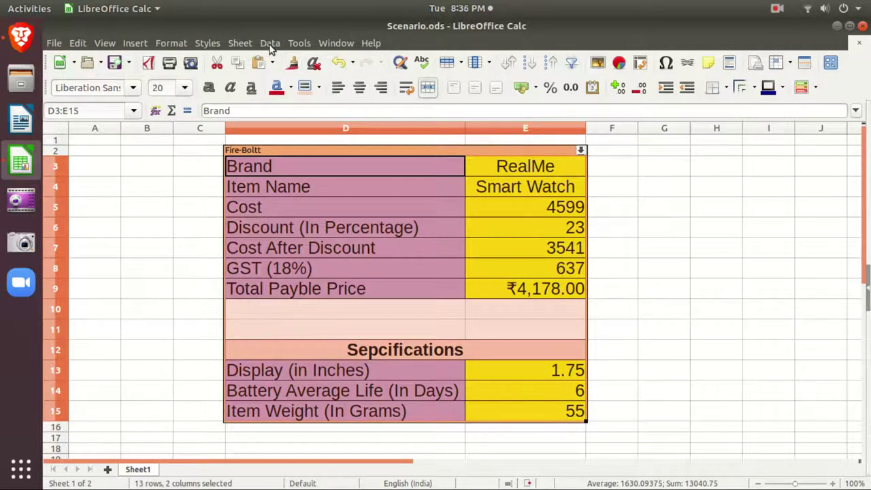
pyautogui.click(292, 45)
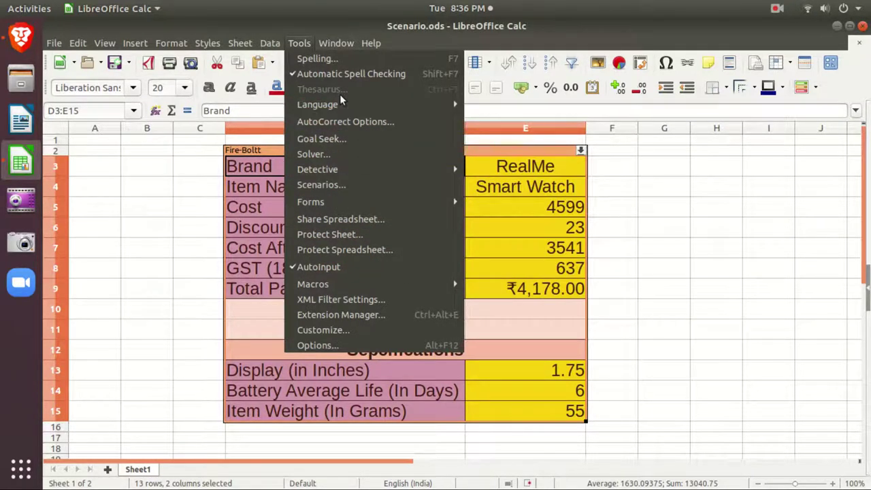
pyautogui.click(335, 184)
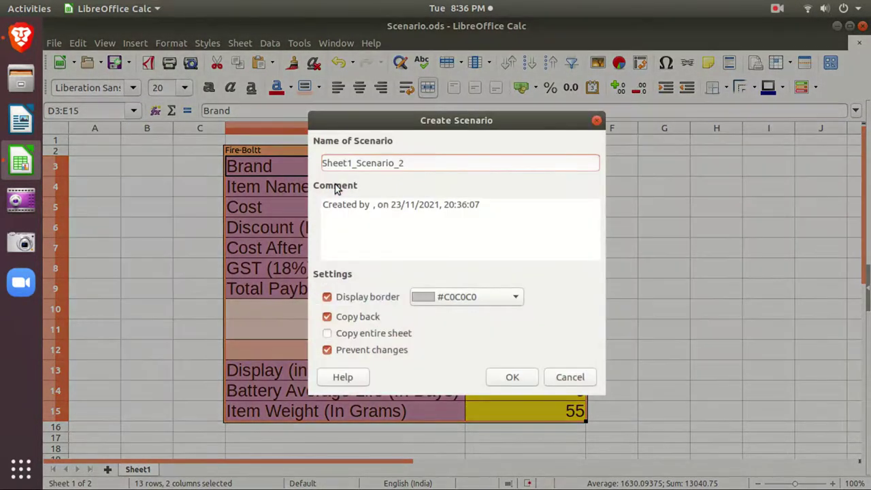
pyautogui.moveTo(417, 163); pyautogui.dragTo(320, 157)
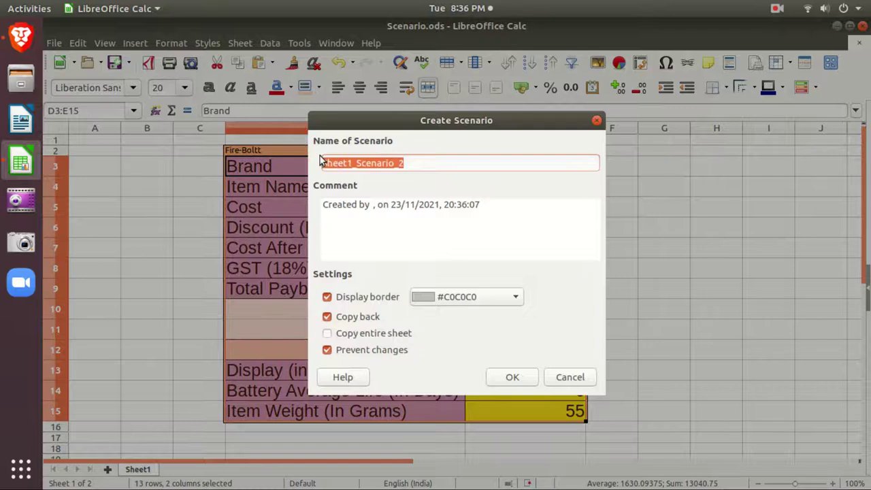
pyautogui.write('EalMe')
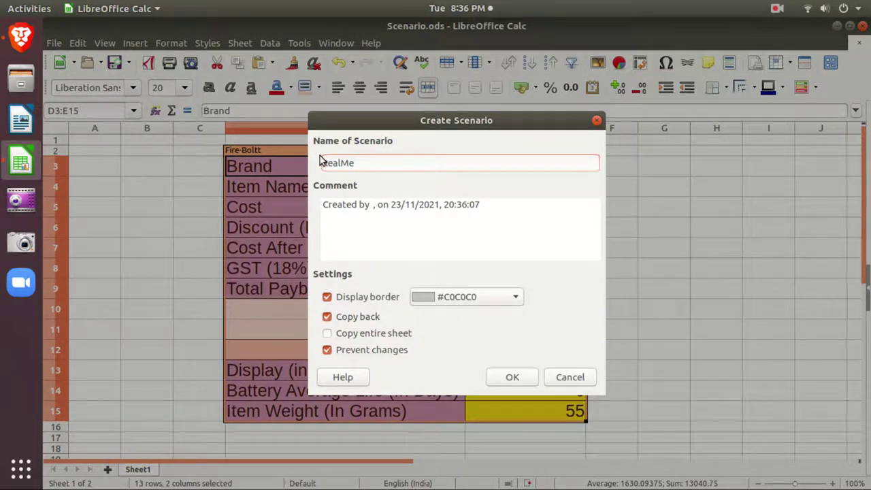
pyautogui.press('Return')
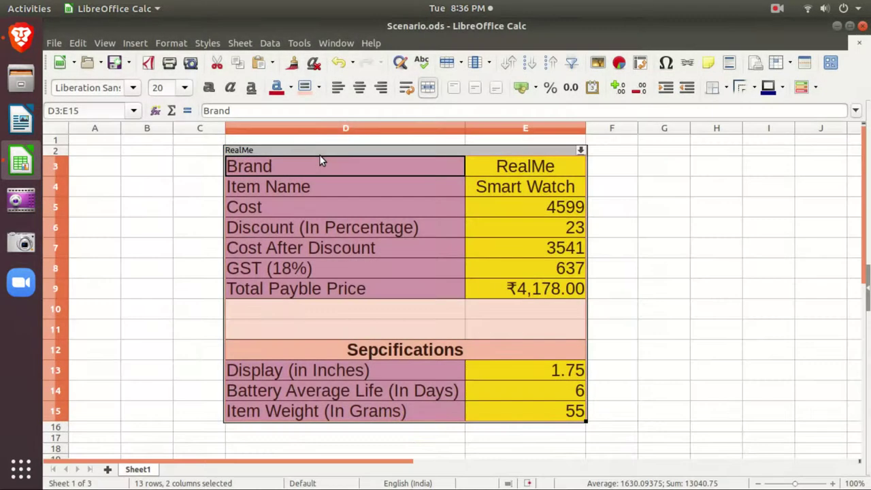
# Step: Switch the table to the Fire-Boltt scenario and back to RealMe to compare their values
pyautogui.click(434, 152)
pyautogui.click(581, 150)
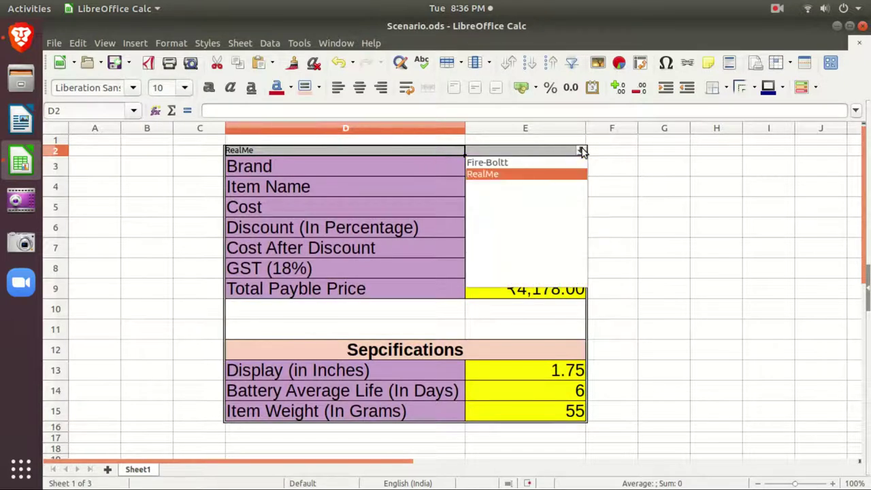
pyautogui.click(540, 164)
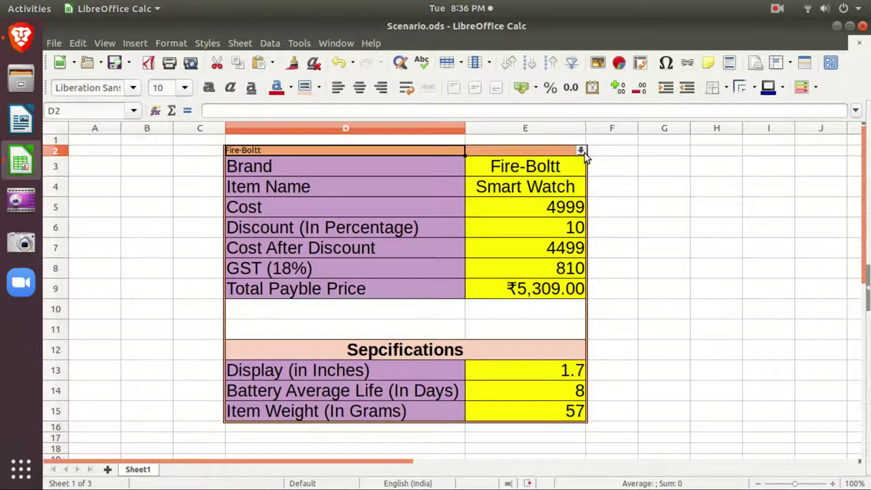
pyautogui.click(580, 151)
pyautogui.click(542, 175)
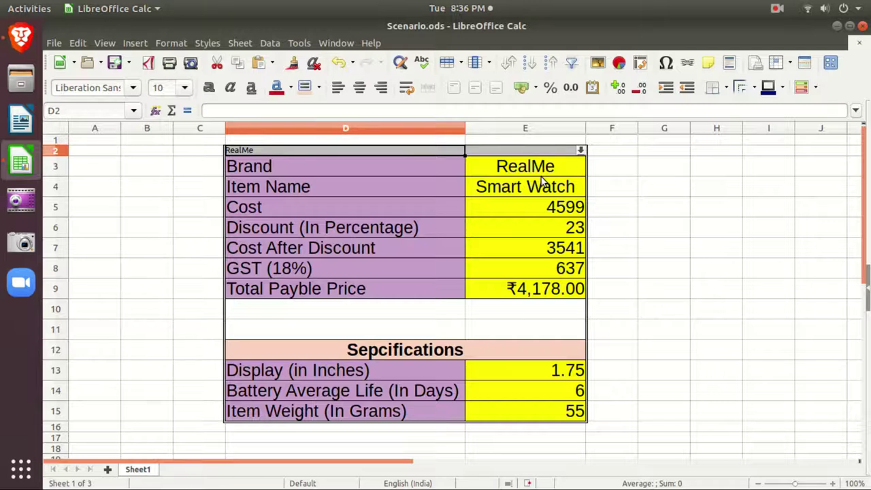
pyautogui.moveTo(325, 165); pyautogui.dragTo(555, 413)
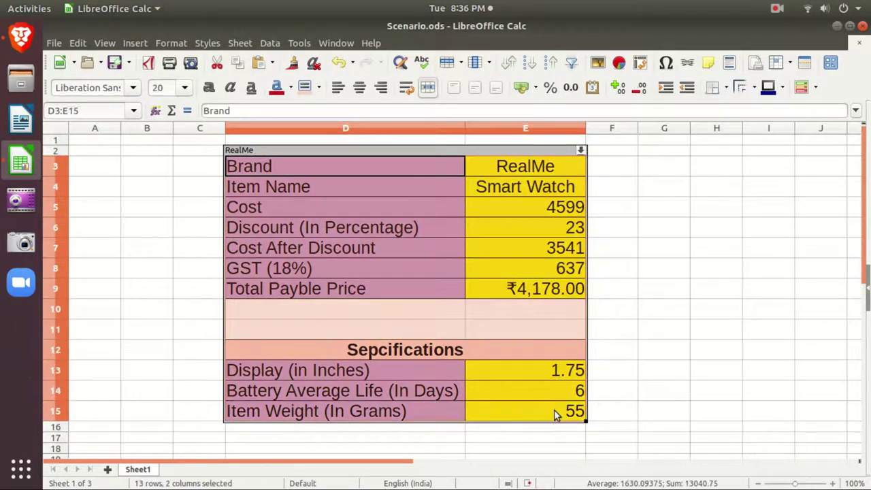
pyautogui.click(310, 45)
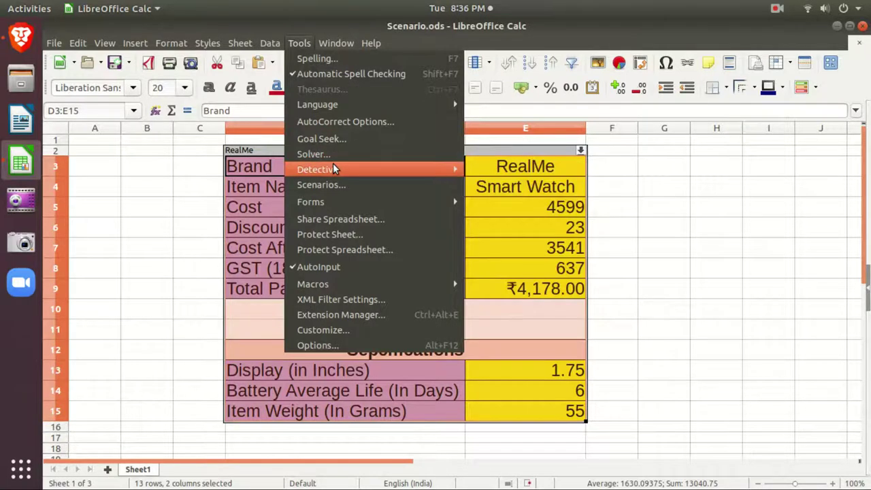
pyautogui.click(336, 184)
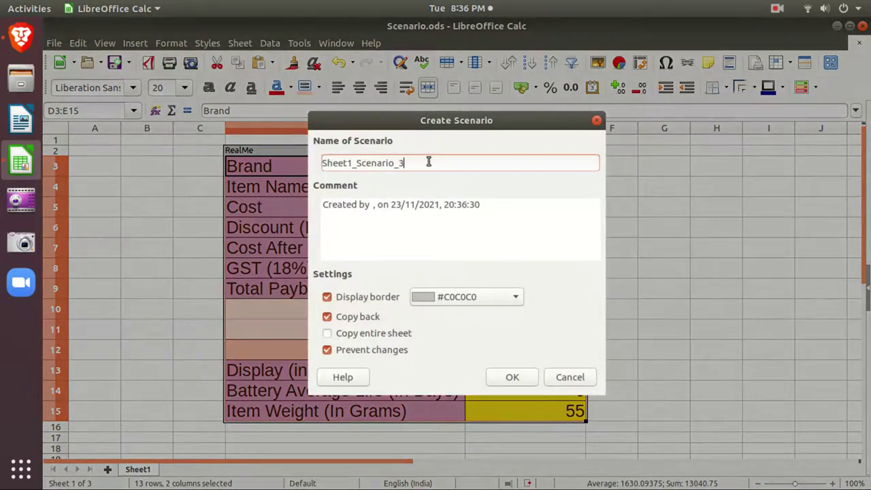
pyautogui.click(327, 316)
pyautogui.click(327, 350)
pyautogui.moveTo(428, 164); pyautogui.dragTo(293, 161)
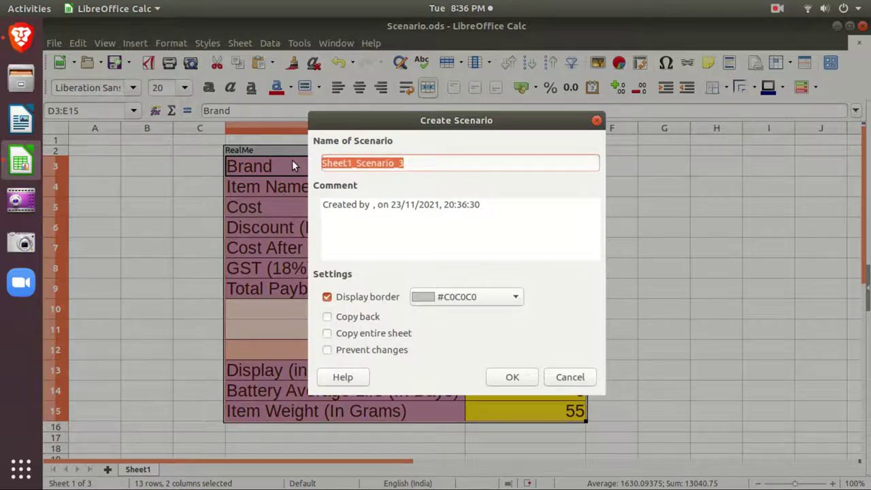
pyautogui.write('Gi')
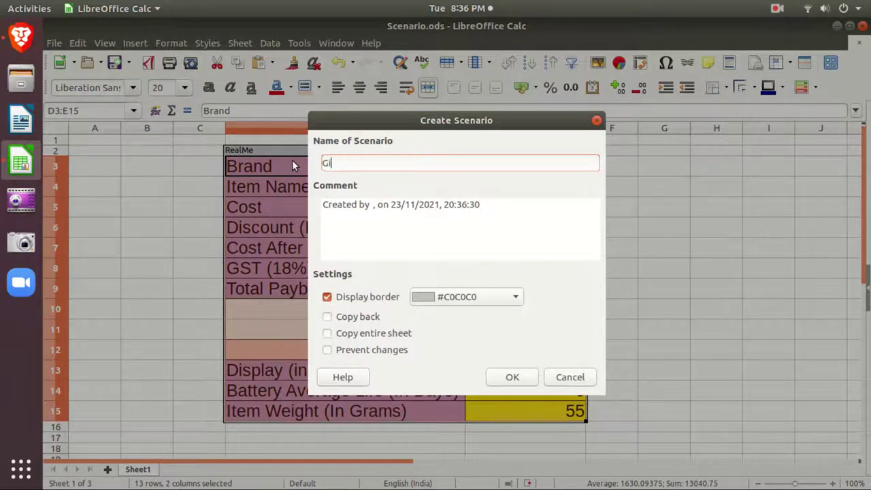
pyautogui.write('onee')
pyautogui.click(459, 298)
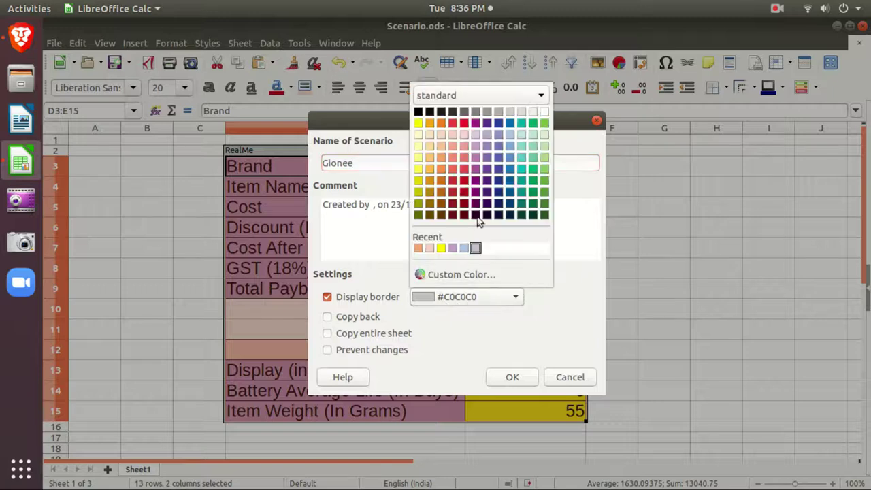
pyautogui.click(448, 170)
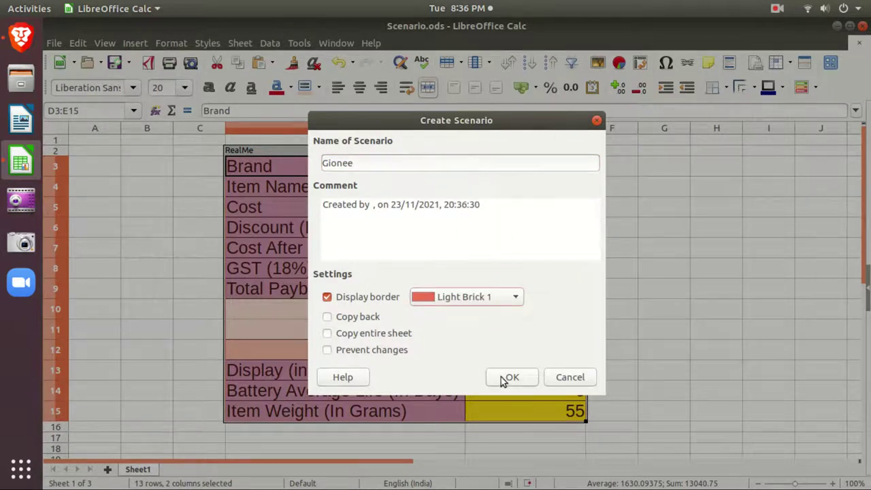
pyautogui.click(560, 379)
# Step: Change the brand to Gionee, the cost to 2999 and the discount percentage to 57
pyautogui.click(538, 167)
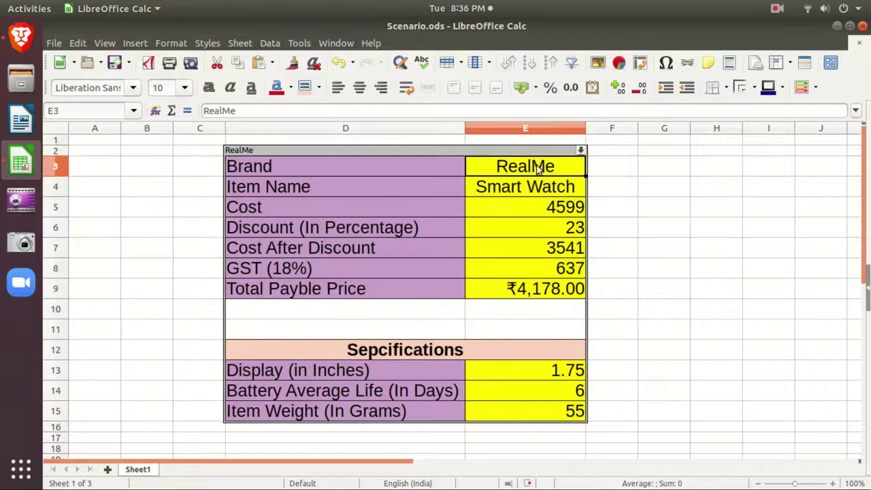
pyautogui.write('Gionee')
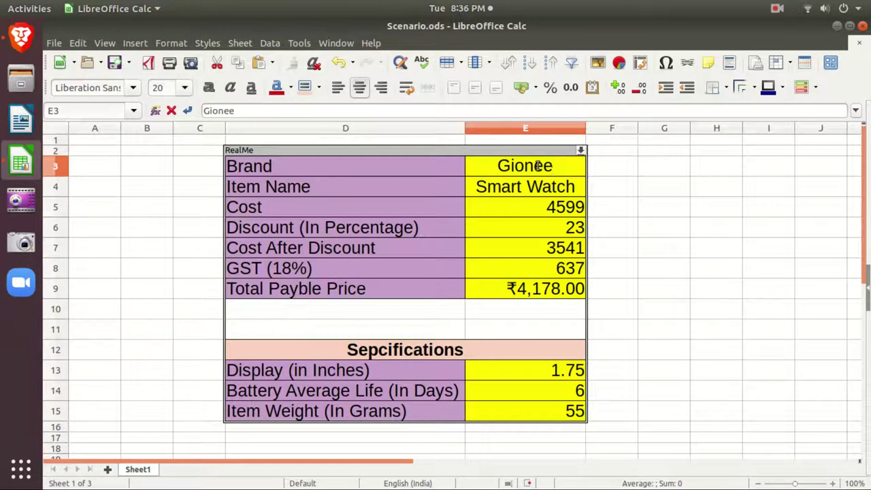
pyautogui.press('Return')
pyautogui.press('Return')
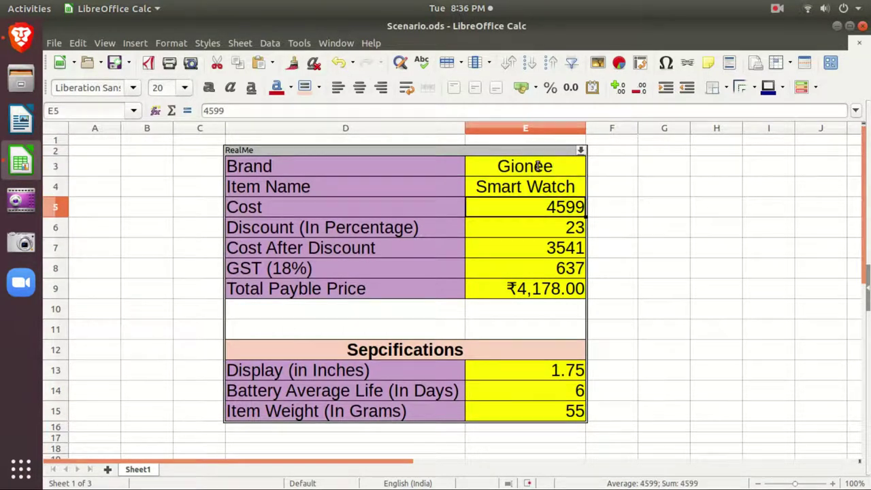
pyautogui.write('2999')
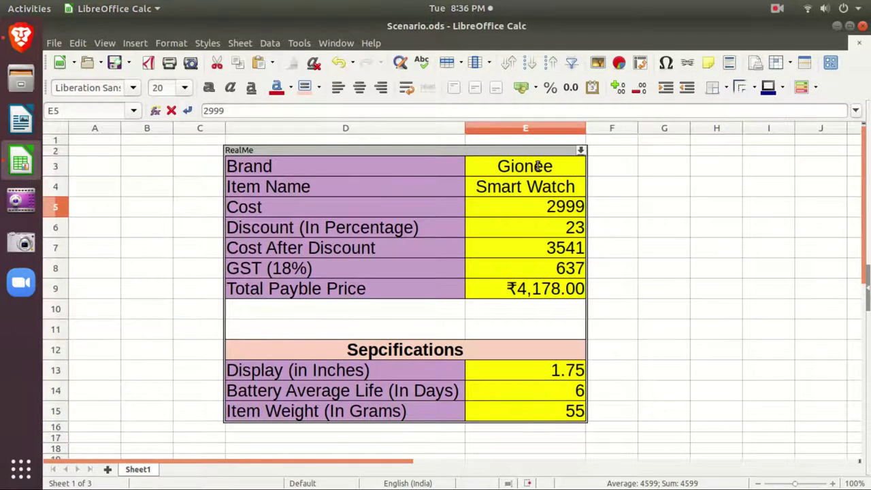
pyautogui.press('Return')
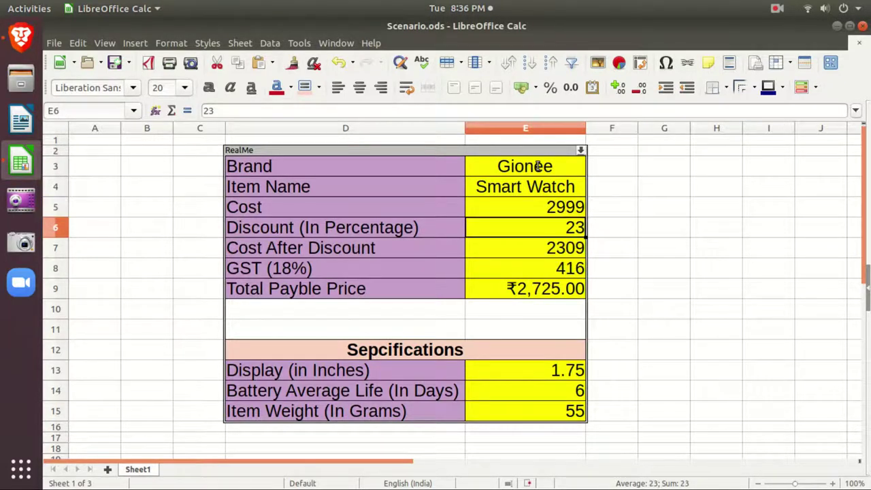
pyautogui.write('57')
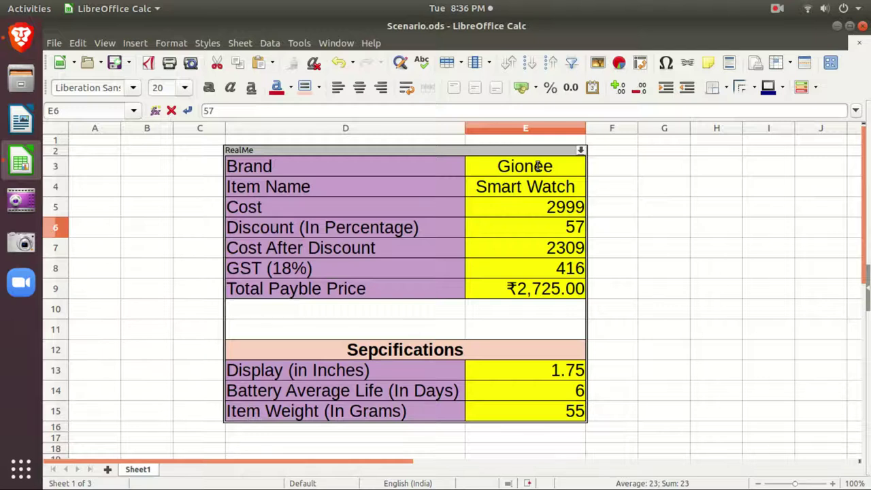
pyautogui.press('Return')
# Step: Set the display size in the specifications to 1.7 inches
pyautogui.press('Down')
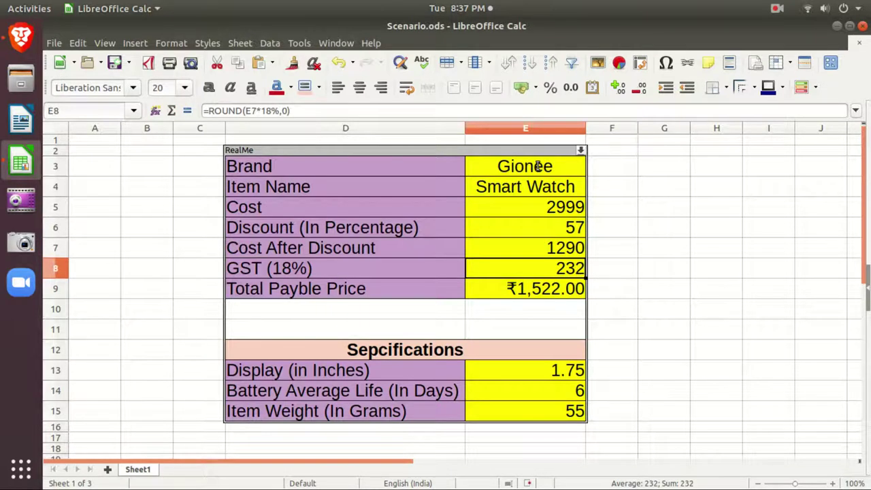
pyautogui.press('Down')
pyautogui.press('Down')
pyautogui.press('Down')
pyautogui.press('Down')
pyautogui.press('Down')
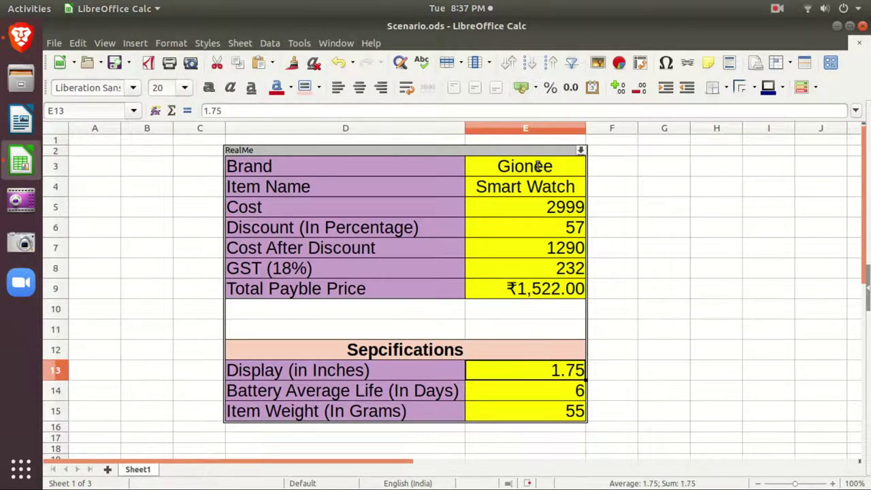
pyautogui.write('17')
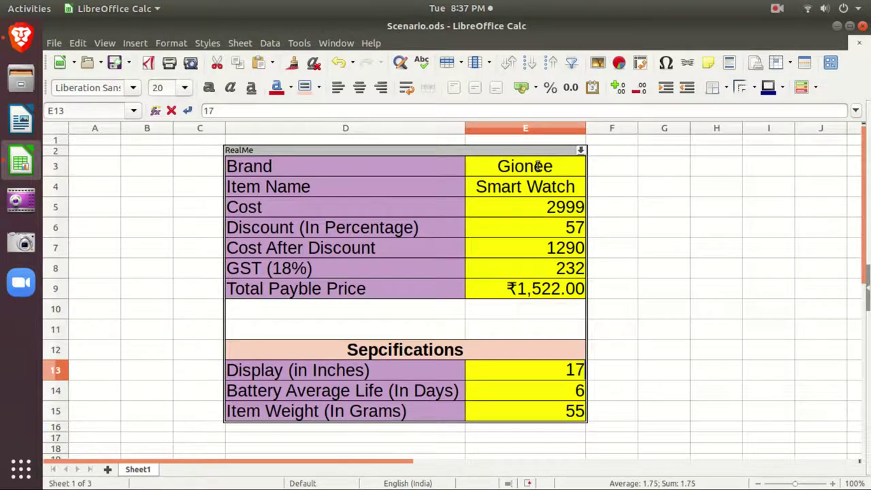
pyautogui.press('Return')
pyautogui.press('Up')
pyautogui.write('1.7')
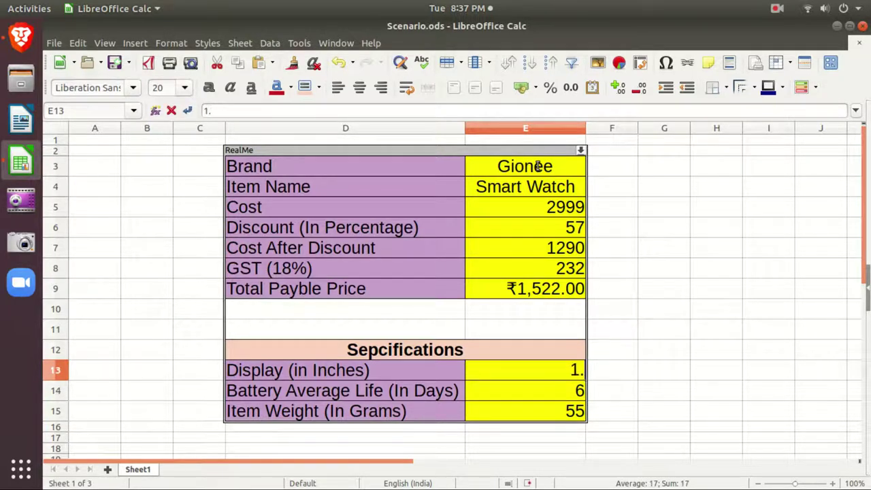
pyautogui.press('Return')
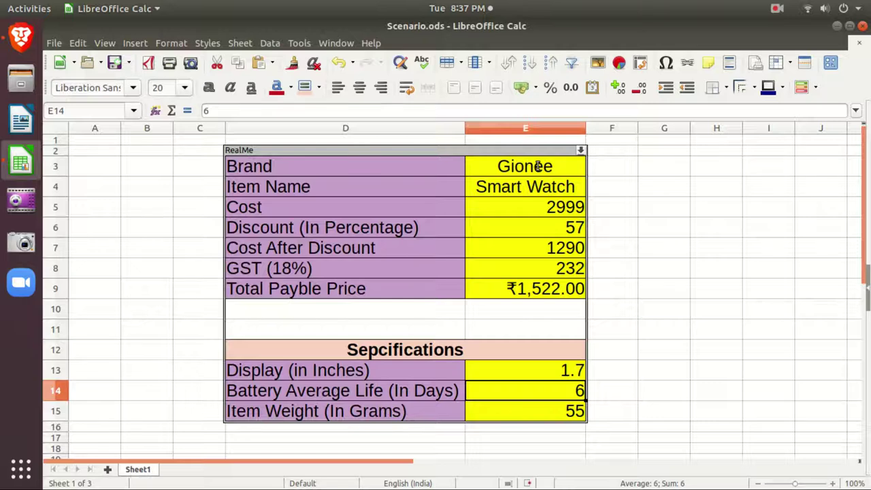
# Step: Set the average battery life to 10 days and the item weight to 50 grams
pyautogui.write('10')
pyautogui.press('Return')
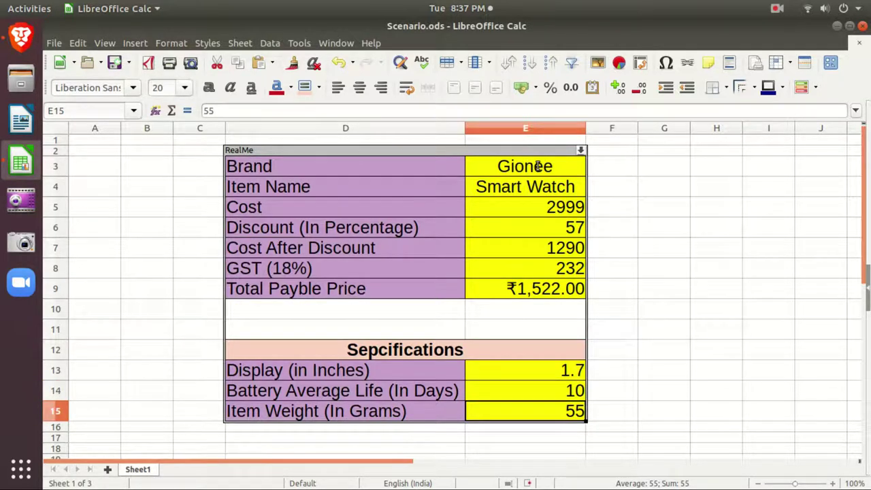
pyautogui.write('50')
pyautogui.press('Return')
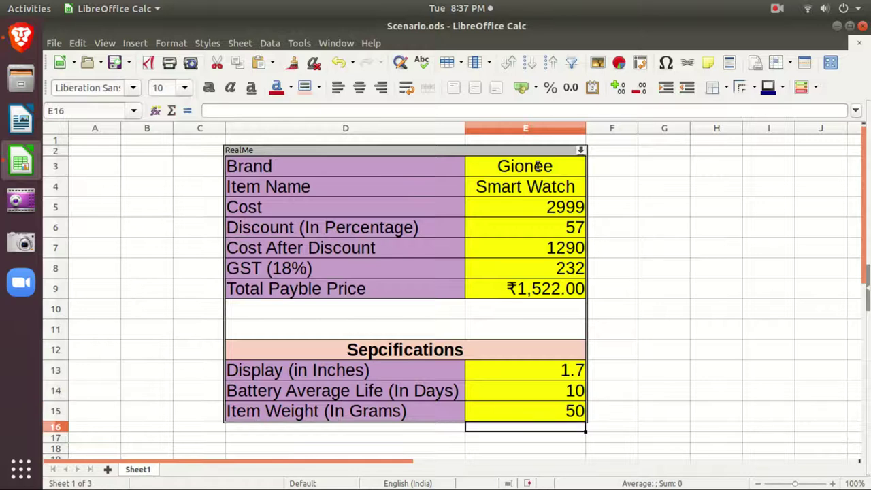
# Step: Create a scenario named Gionee for the range D3:E15, keeping the default border and settings
pyautogui.moveTo(262, 171); pyautogui.dragTo(531, 408)
pyautogui.click(299, 43)
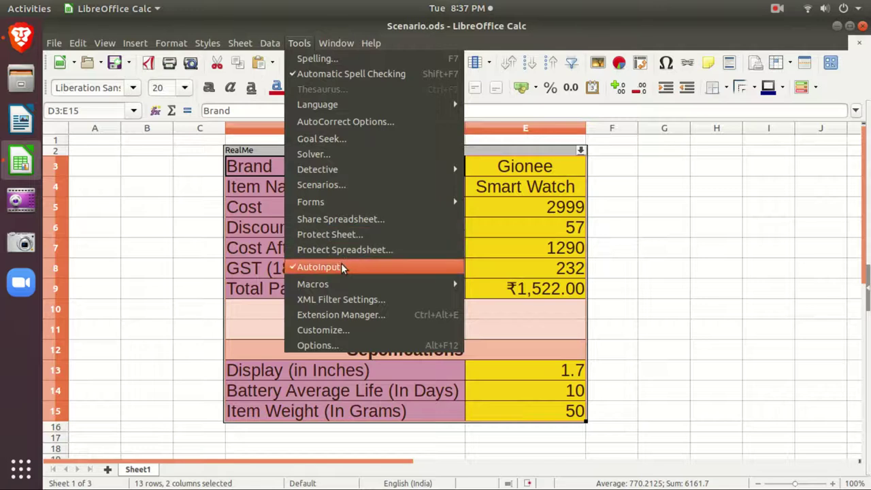
pyautogui.click(327, 185)
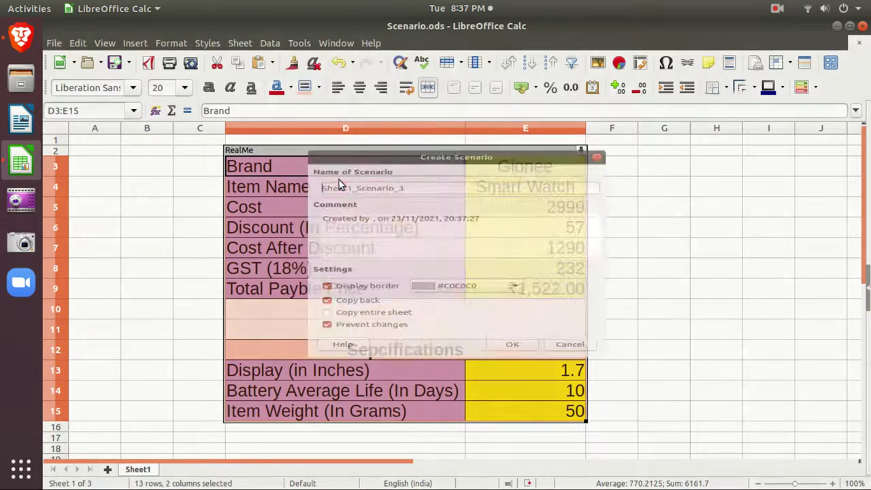
pyautogui.doubleClick(405, 165)
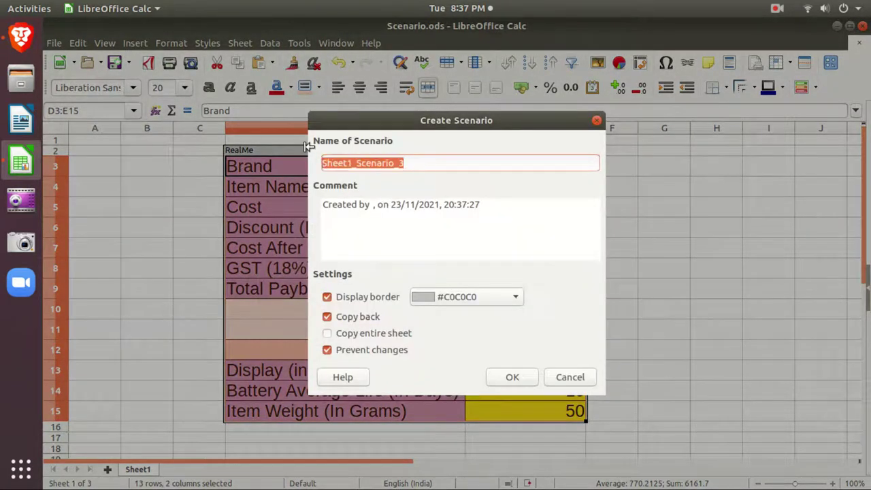
pyautogui.write('Gionee')
pyautogui.press('Return')
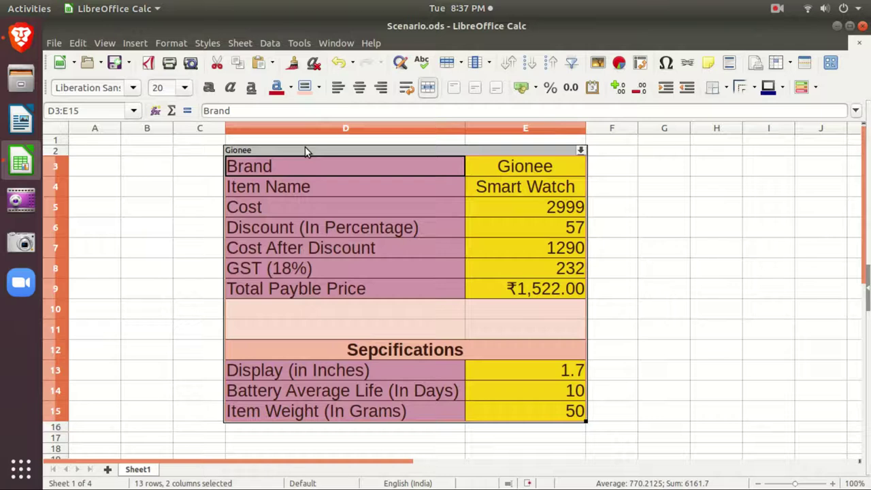
# Step: Change the brand to SamSung, the cost to 5000 and the discount percentage to 12
pyautogui.click(510, 167)
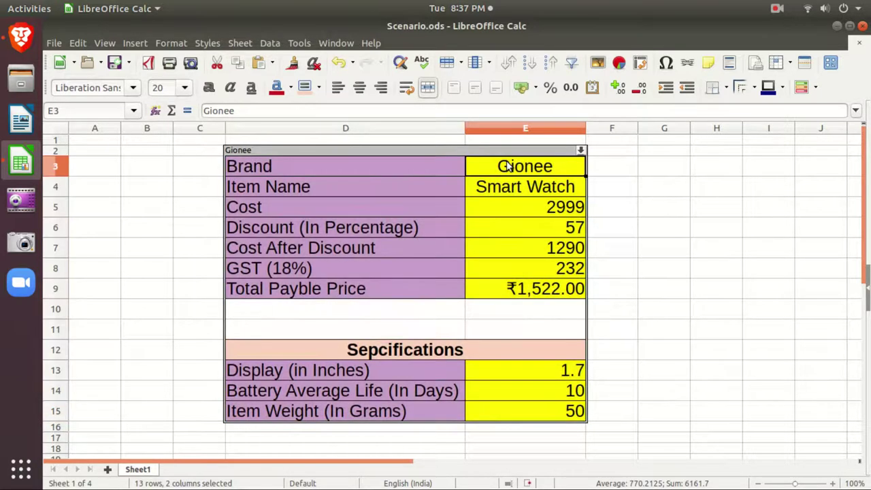
pyautogui.write('SamSung')
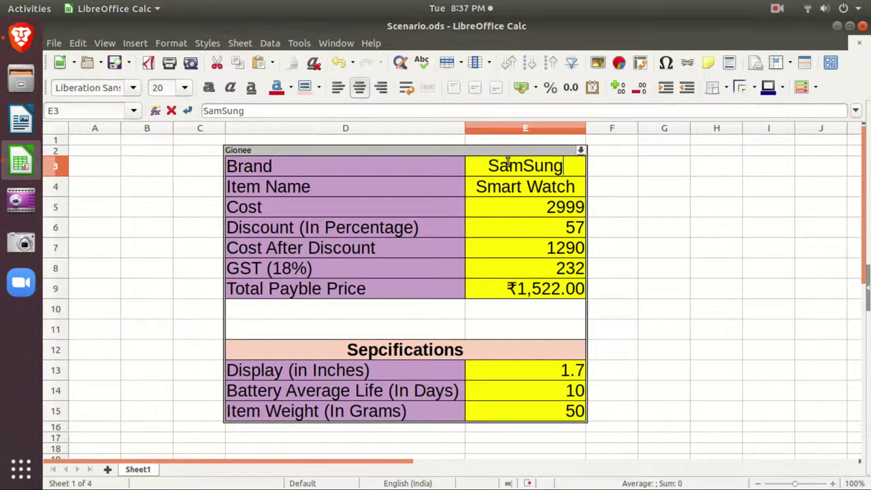
pyautogui.press('Return')
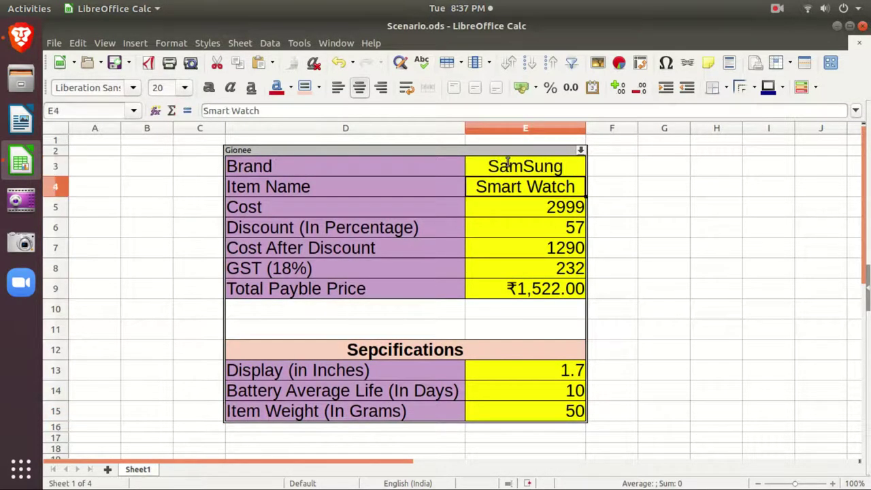
pyautogui.press('Return')
pyautogui.write('5000')
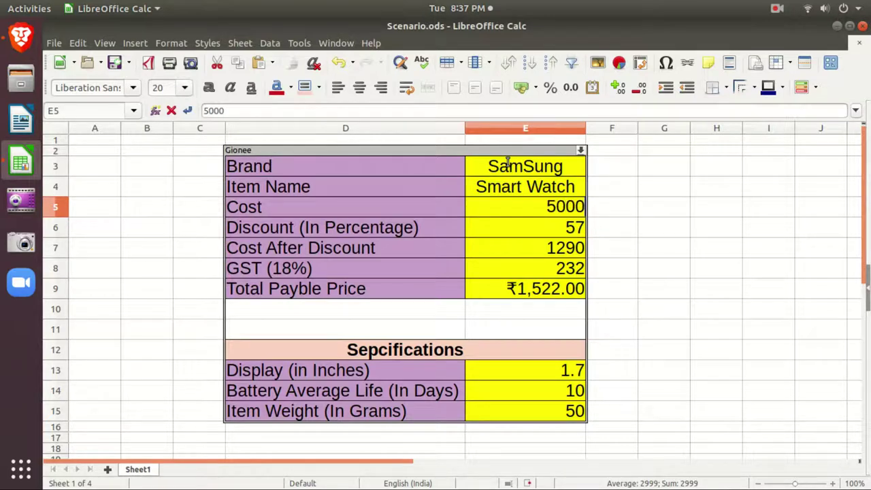
pyautogui.press('Return')
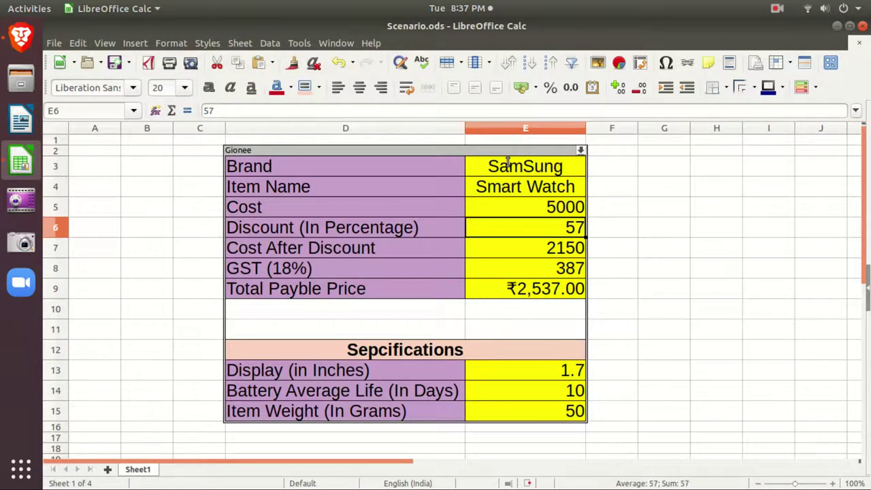
pyautogui.write('12')
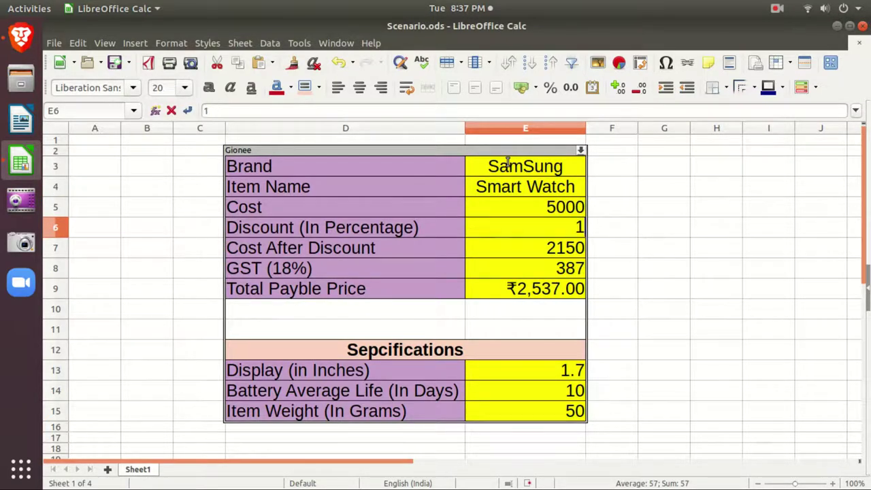
pyautogui.press('Return')
# Step: Set the specifications to a 1.8-inch display, 15 days of average battery life and 45 grams item weight
pyautogui.press('Down')
pyautogui.press('Down')
pyautogui.press('Down')
pyautogui.press('Down')
pyautogui.press('Down')
pyautogui.press('Down')
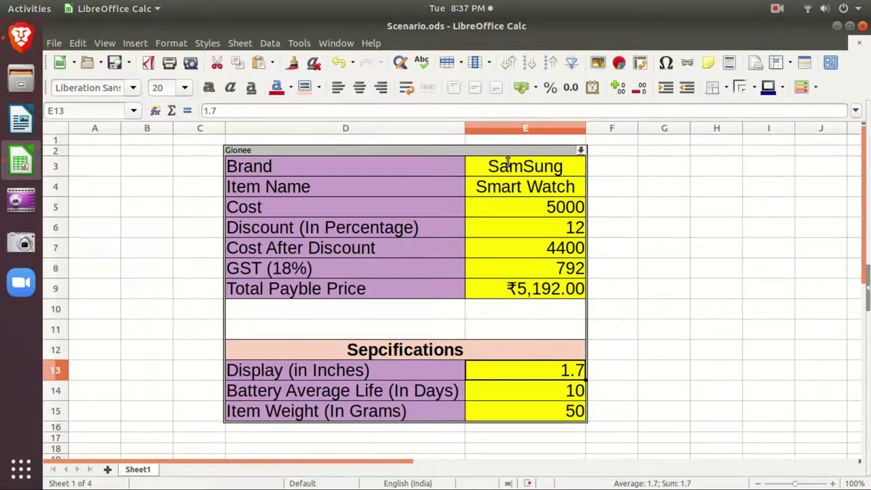
pyautogui.write('1.8')
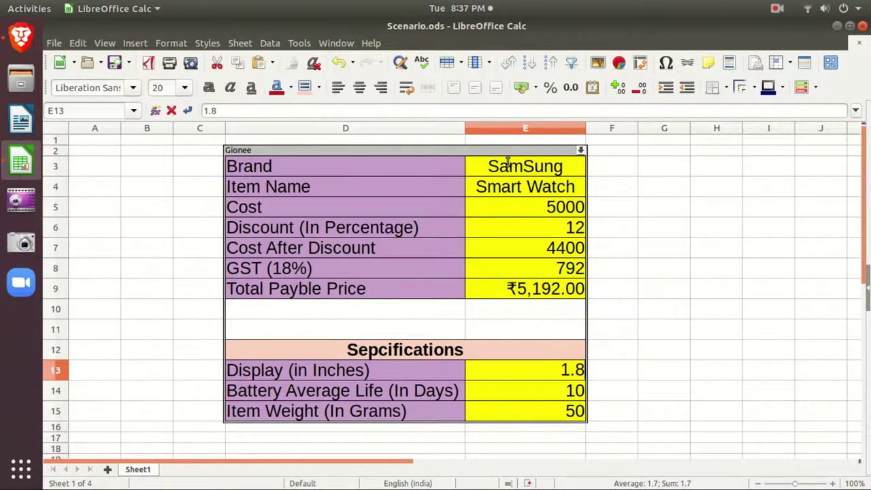
pyautogui.press('Return')
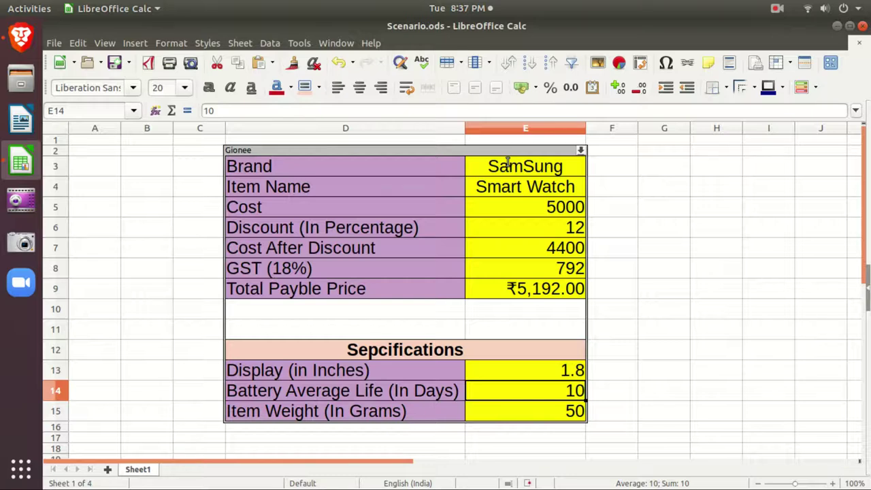
pyautogui.write('15')
pyautogui.press('Return')
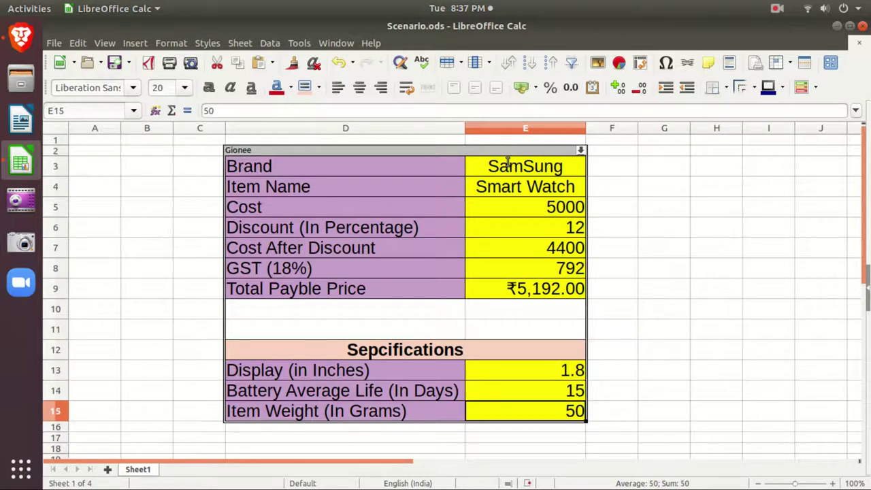
pyautogui.write('45')
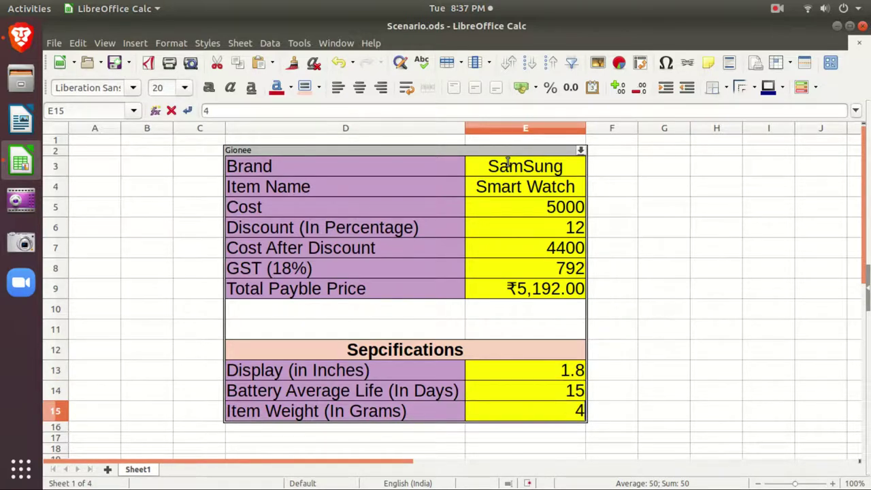
pyautogui.press('Return')
# Step: Create a scenario named SamSung for the range D3:E15 with a light orange border, turning off Copy back and Prevent changes
pyautogui.moveTo(331, 166); pyautogui.dragTo(534, 416)
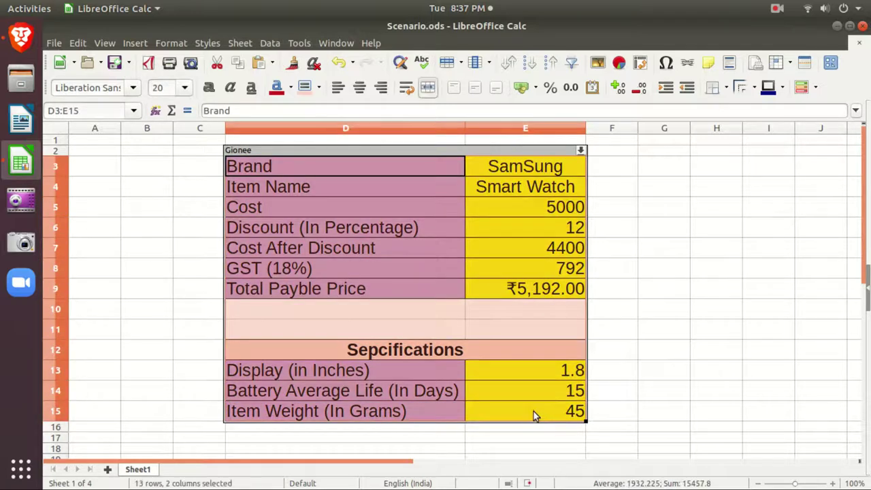
pyautogui.click(301, 43)
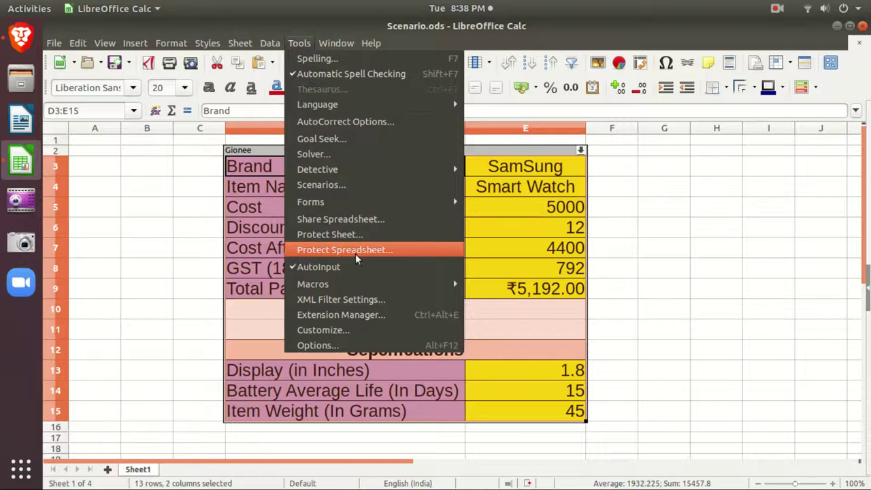
pyautogui.click(358, 184)
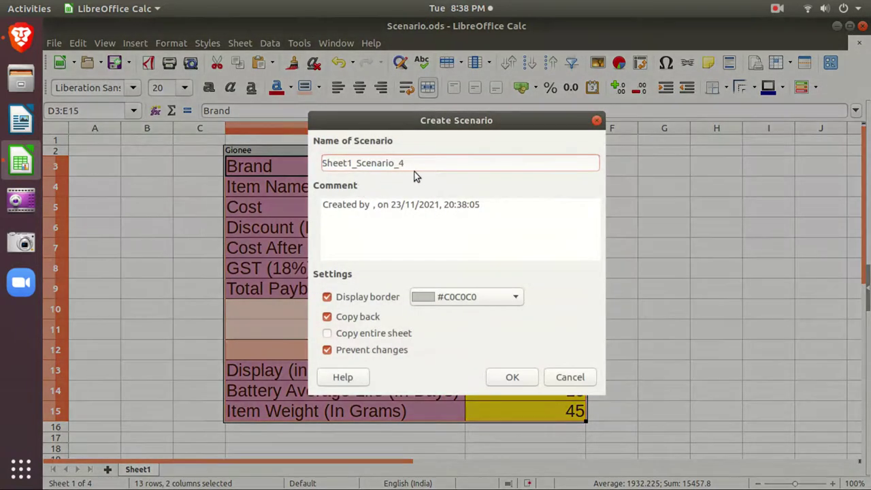
pyautogui.write('SamSung')
pyautogui.click(467, 297)
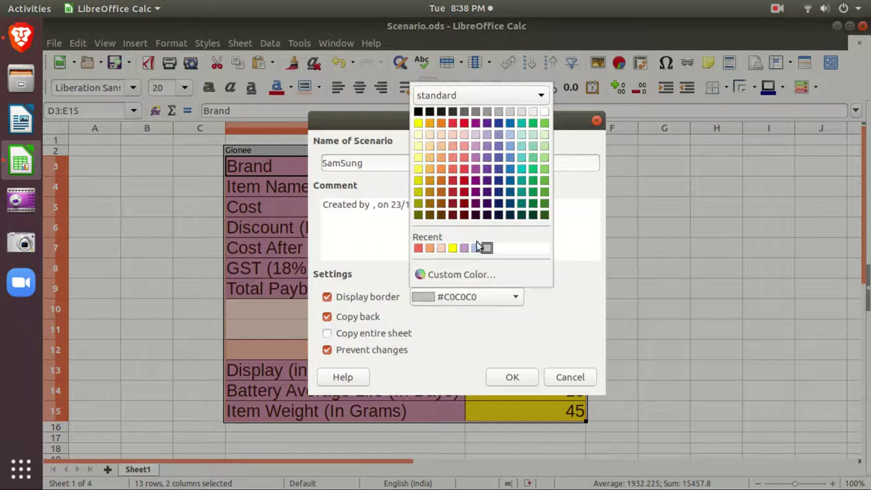
pyautogui.click(430, 161)
pyautogui.click(345, 318)
pyautogui.click(335, 350)
pyautogui.click(507, 380)
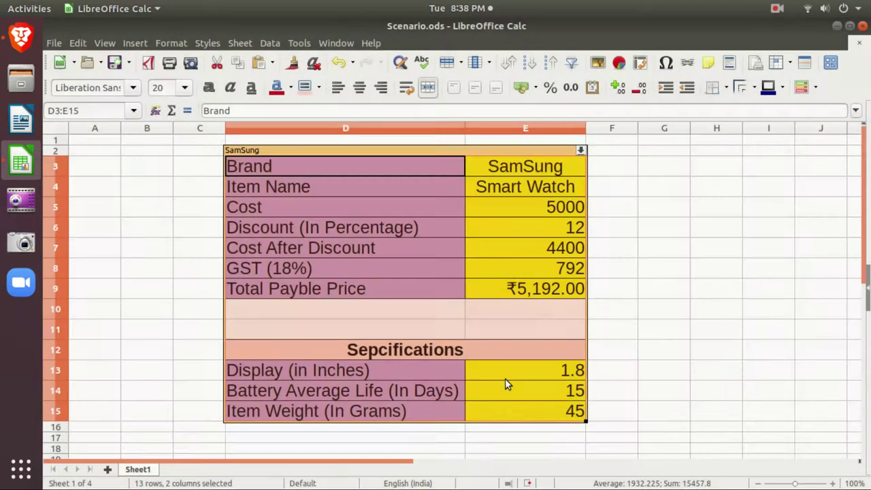
pyautogui.click(680, 274)
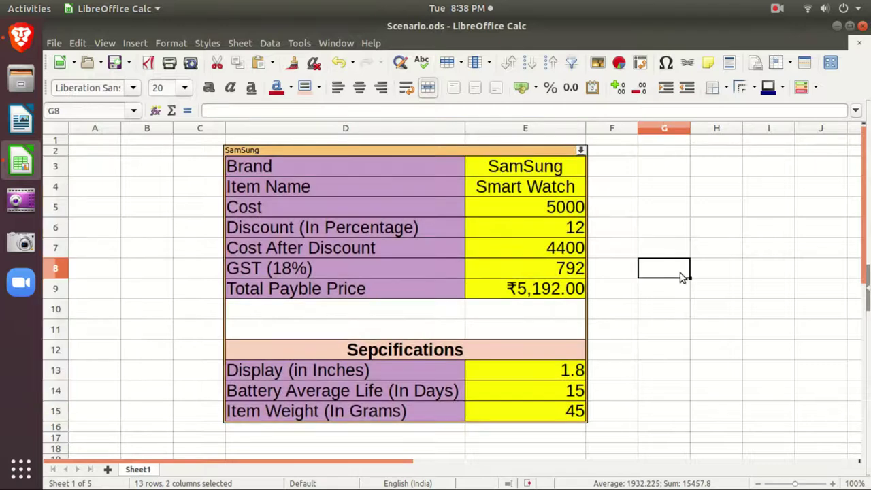
# Step: Show the Fire-Boltt scenario and check its display, battery life and item weight values
pyautogui.click(582, 150)
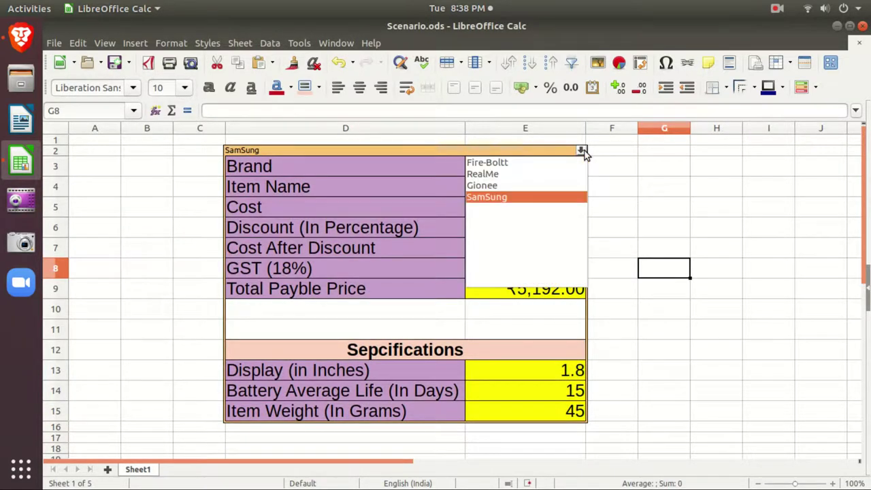
pyautogui.click(516, 164)
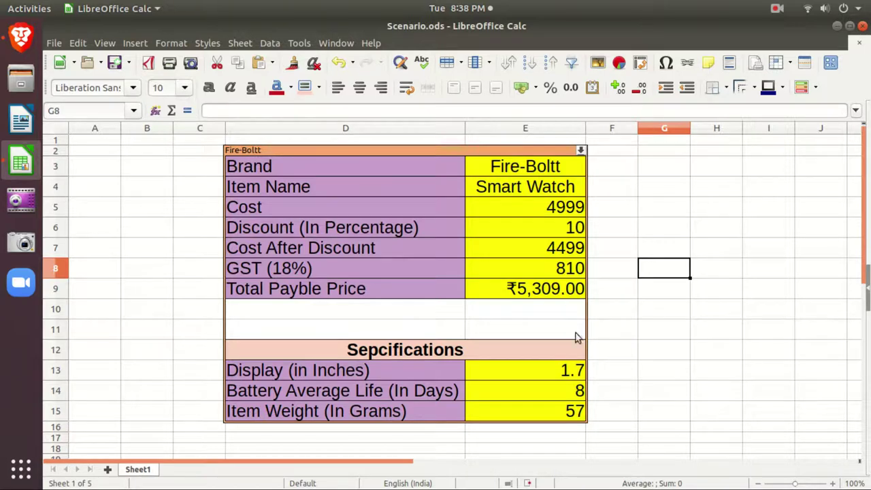
pyautogui.click(583, 375)
pyautogui.click(584, 391)
pyautogui.click(583, 420)
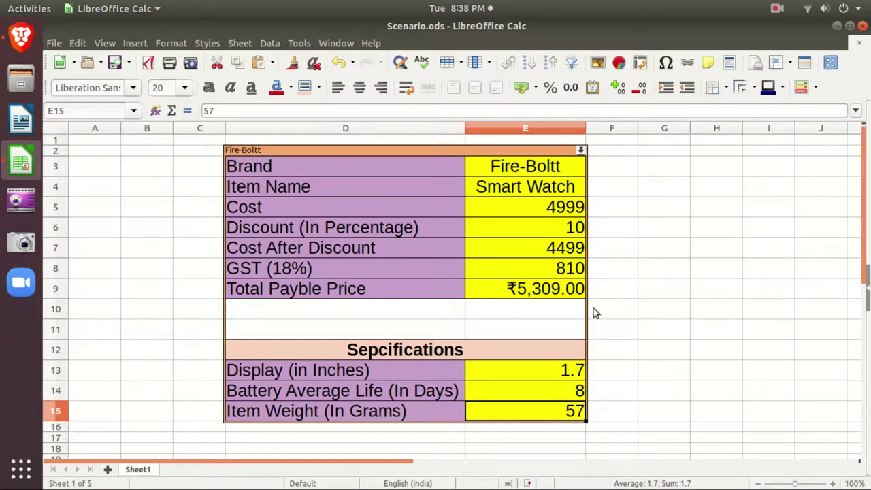
# Step: Show the RealMe, Gionee and SamSung scenarios in turn to compare their prices and specifications
pyautogui.click(582, 151)
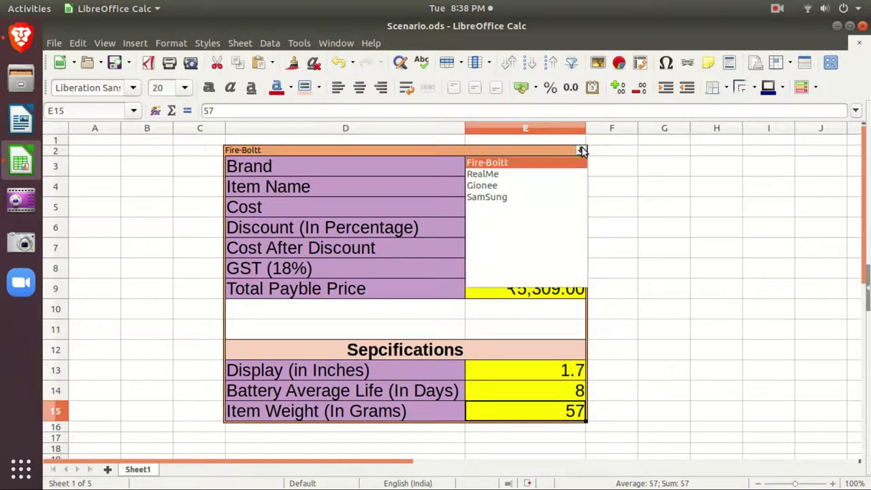
pyautogui.click(489, 175)
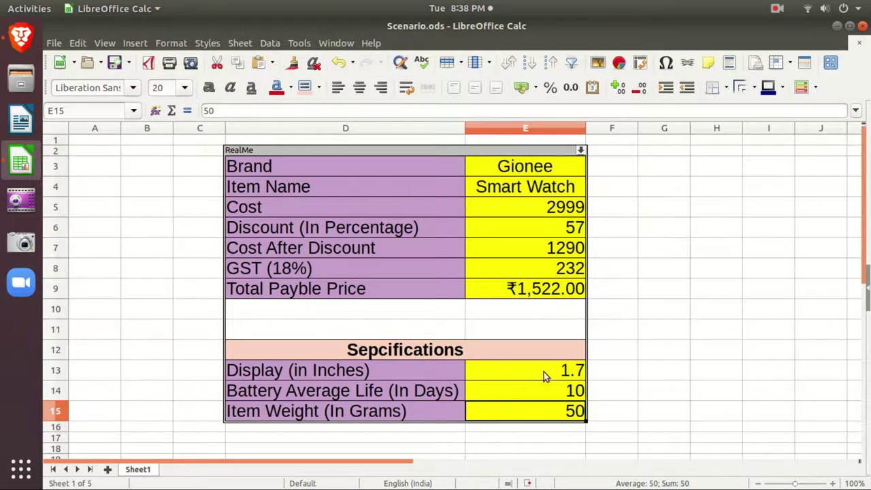
pyautogui.click(582, 151)
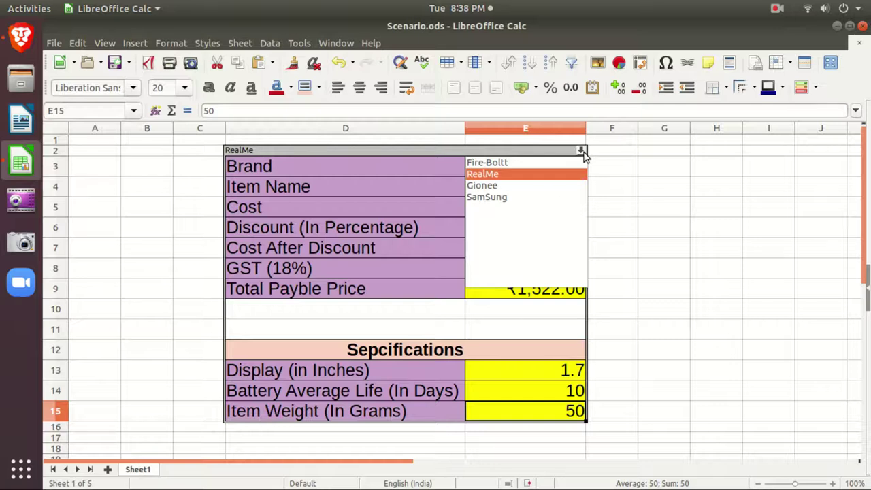
pyautogui.click(539, 189)
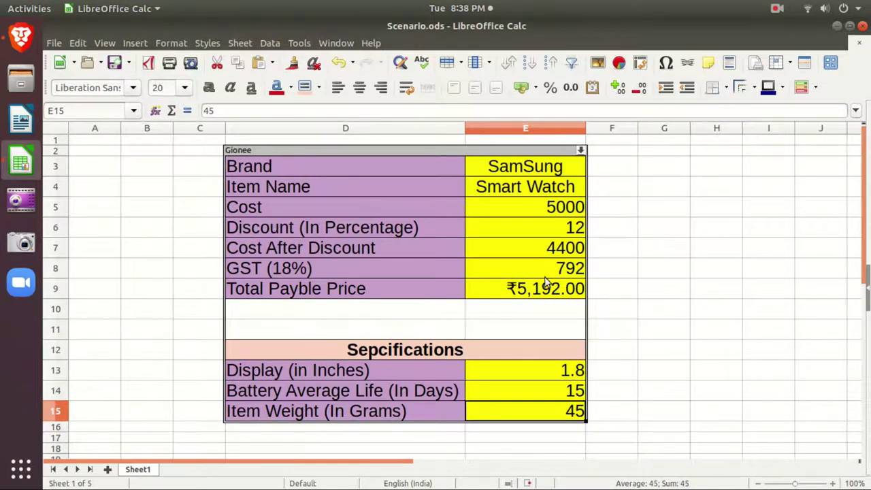
pyautogui.click(582, 150)
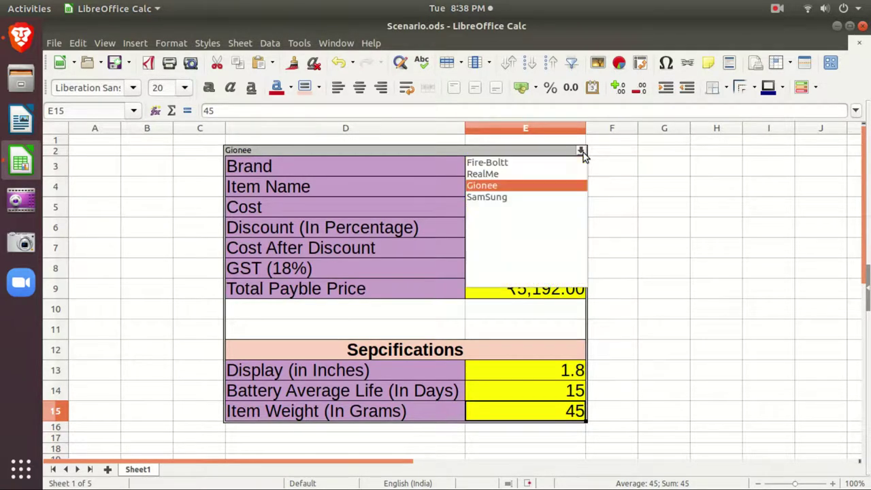
pyautogui.click(502, 197)
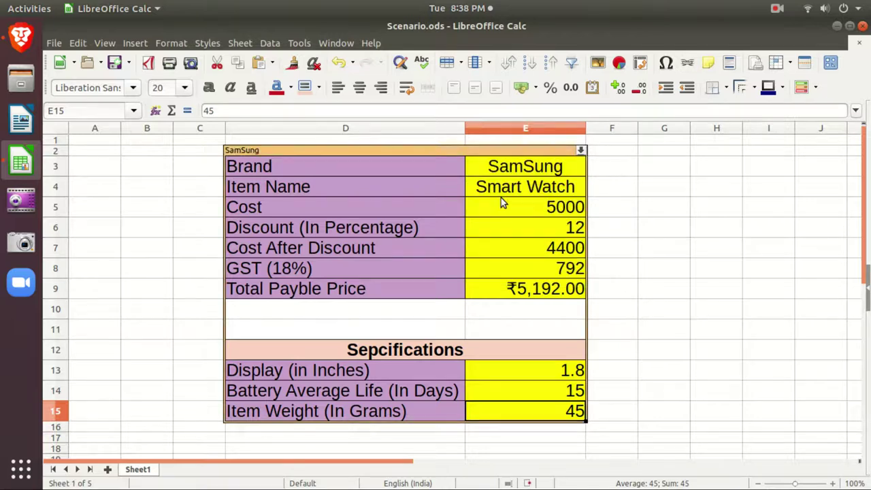
# Step: Recheck the brand data in the Gionee, RealMe and Fire-Boltt scenarios and return to the SamSung scenario
pyautogui.click(581, 151)
pyautogui.click(533, 185)
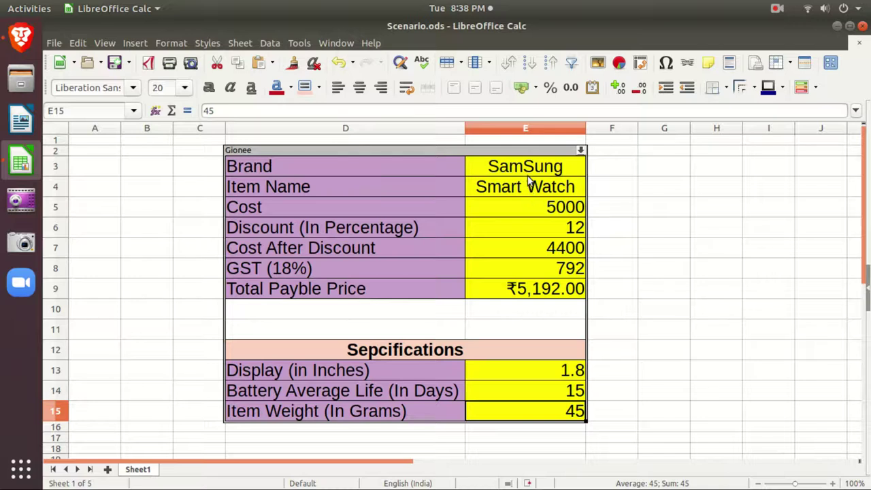
pyautogui.click(529, 172)
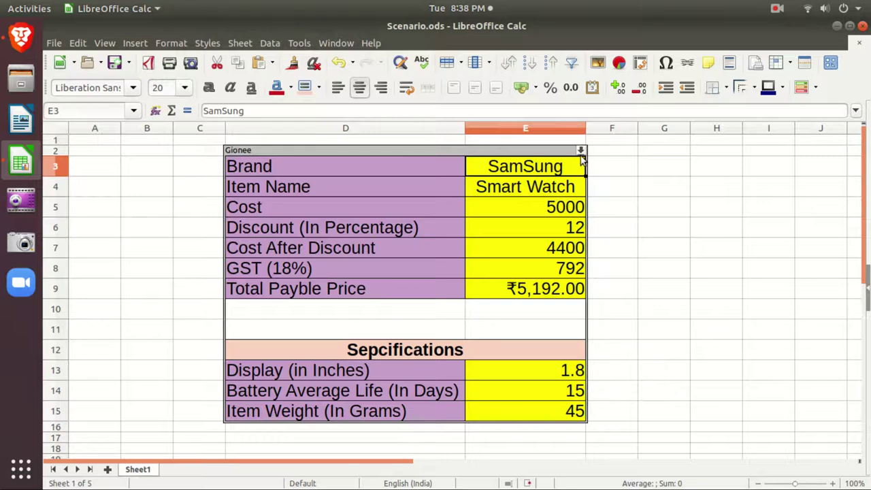
pyautogui.click(581, 150)
pyautogui.click(507, 181)
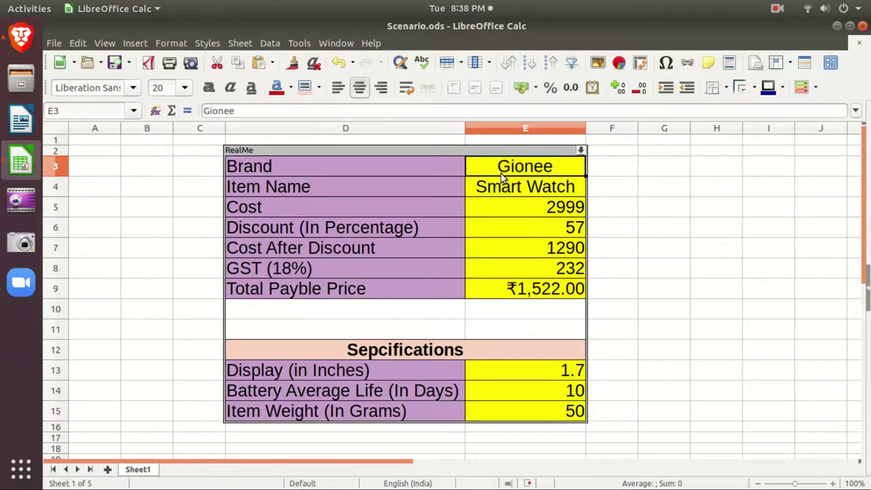
pyautogui.click(581, 151)
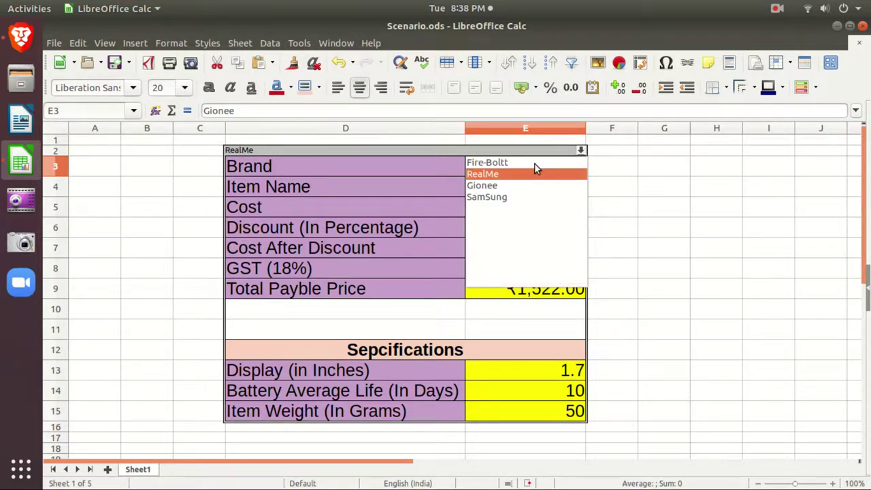
pyautogui.click(537, 163)
pyautogui.click(581, 150)
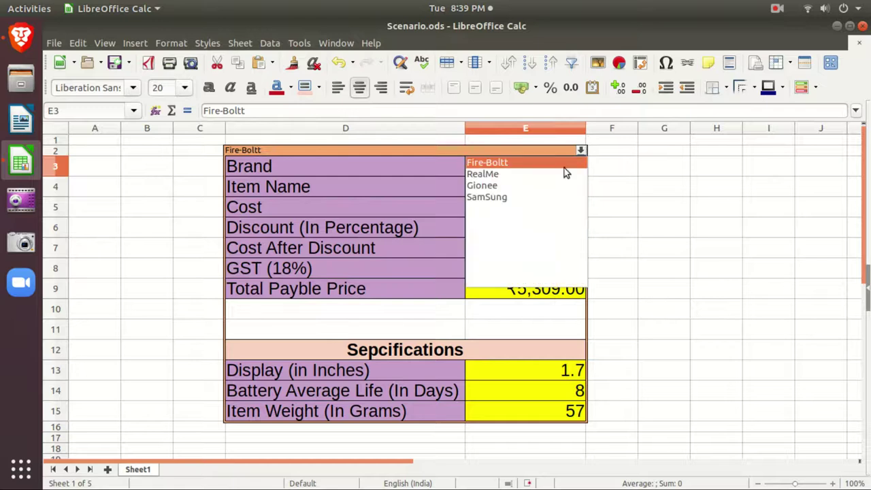
pyautogui.click(508, 197)
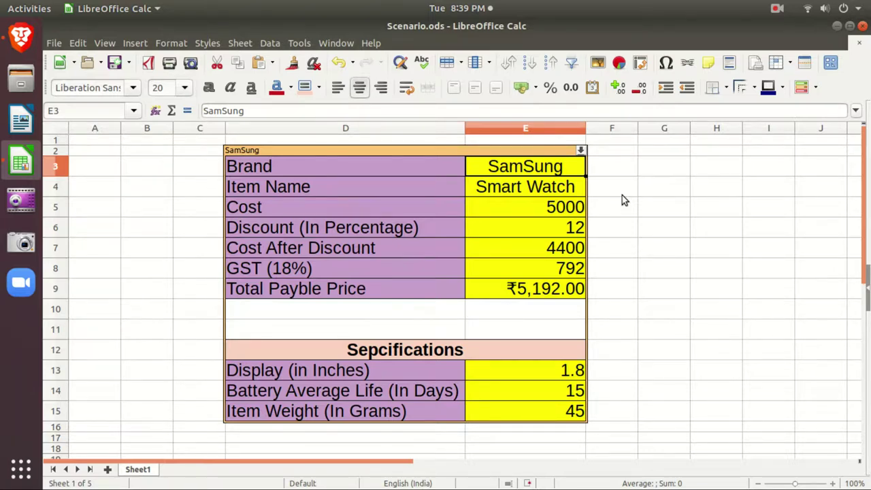
# Step: Review the Copy back and Prevent changes options for a new scenario on D3:E15, then cancel its creation
pyautogui.click(296, 44)
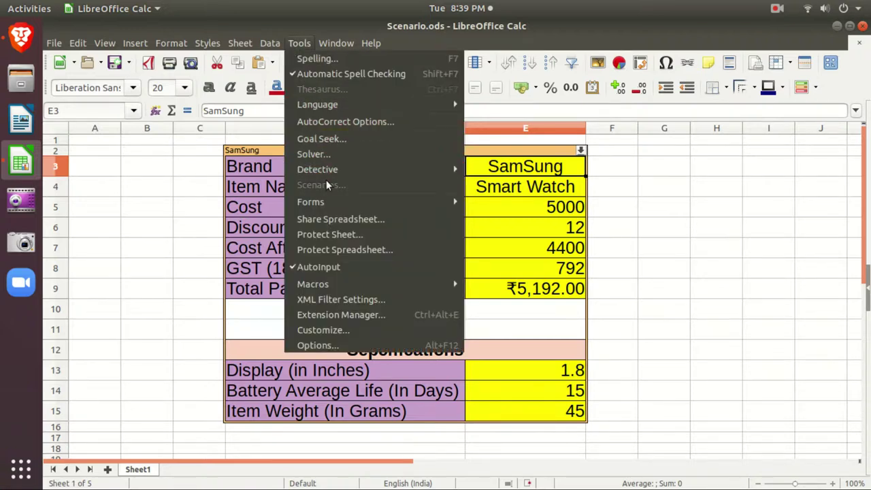
pyautogui.click(714, 317)
pyautogui.moveTo(264, 165); pyautogui.dragTo(519, 362)
pyautogui.click(302, 44)
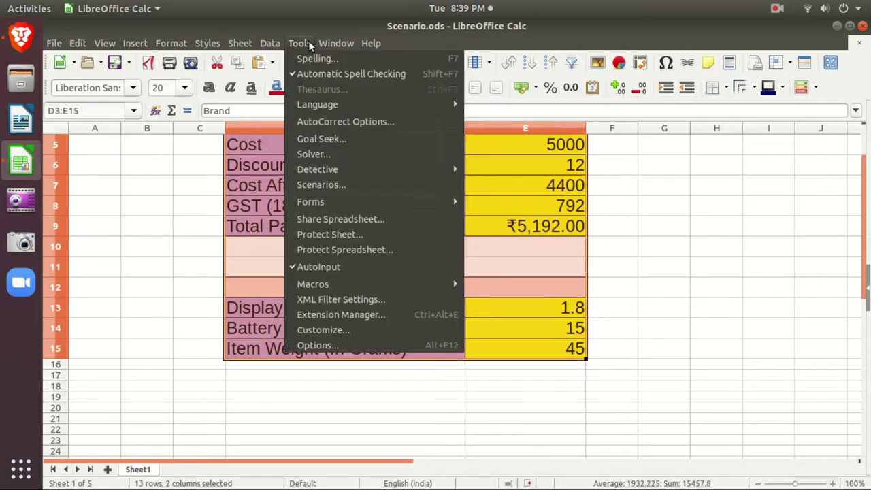
pyautogui.click(320, 184)
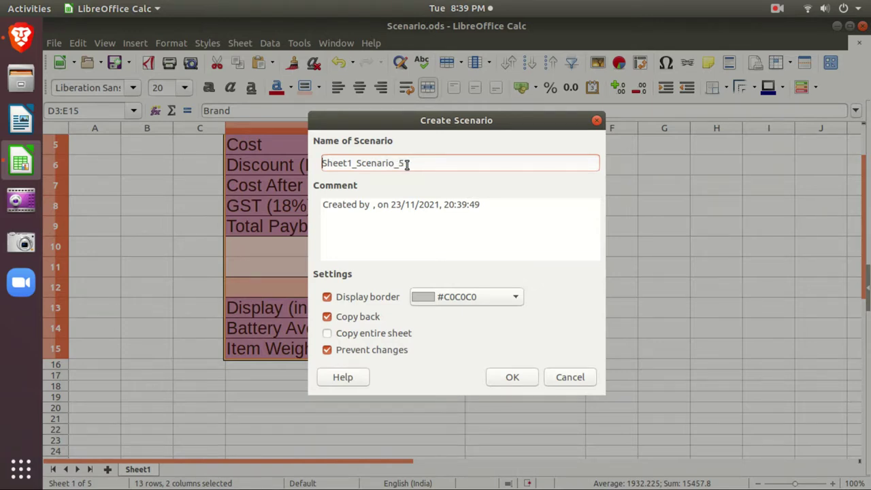
pyautogui.click(331, 320)
pyautogui.click(330, 349)
pyautogui.click(564, 382)
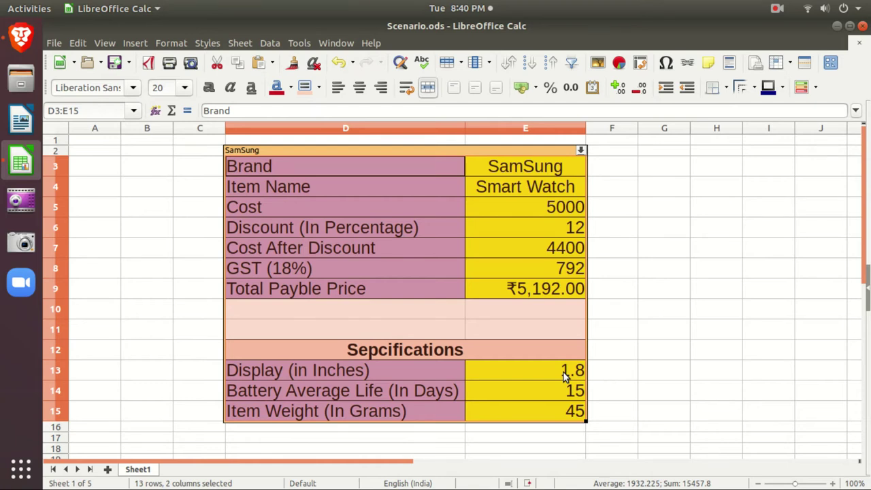
pyautogui.click(778, 8)
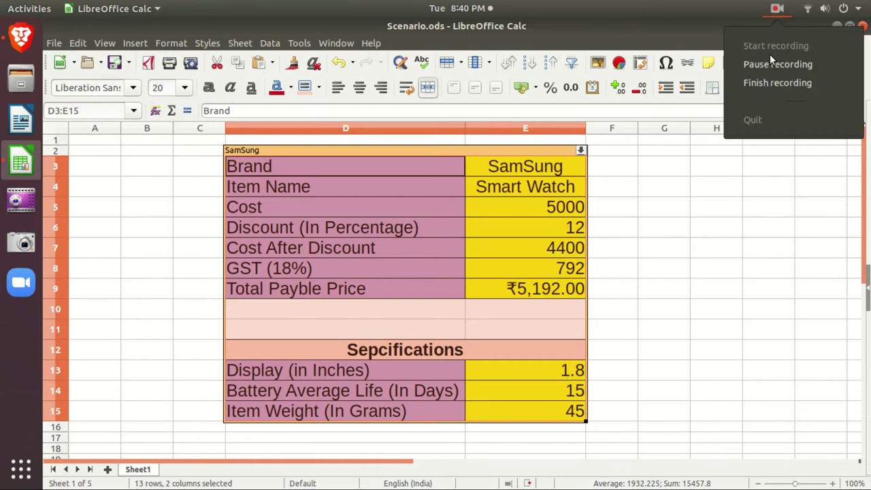